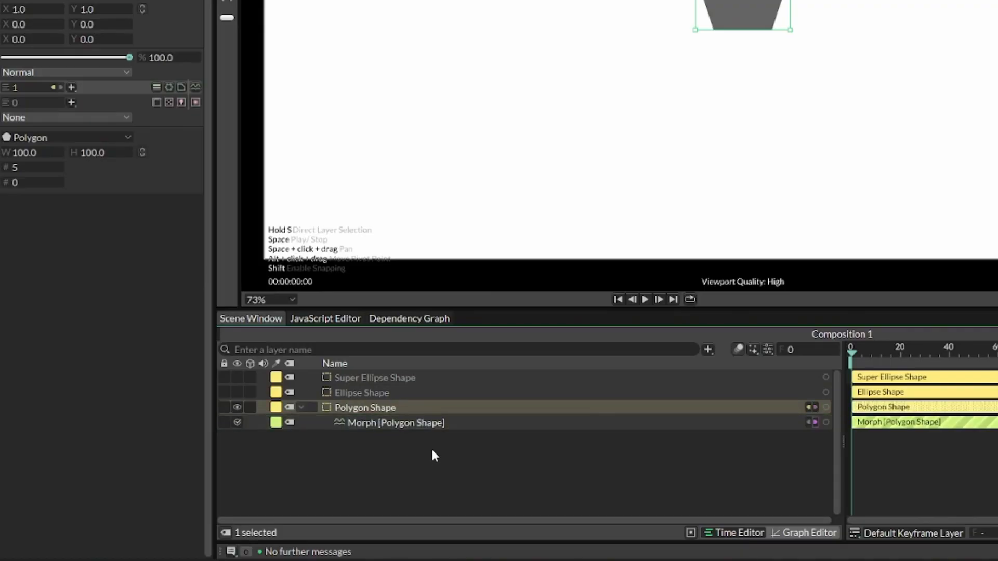
Step: Connect the Ellipse Shape layer as the Morph Target of the Polygon Shape's Morph deformer
{"action": "left_click", "coordinate": [383, 421]}
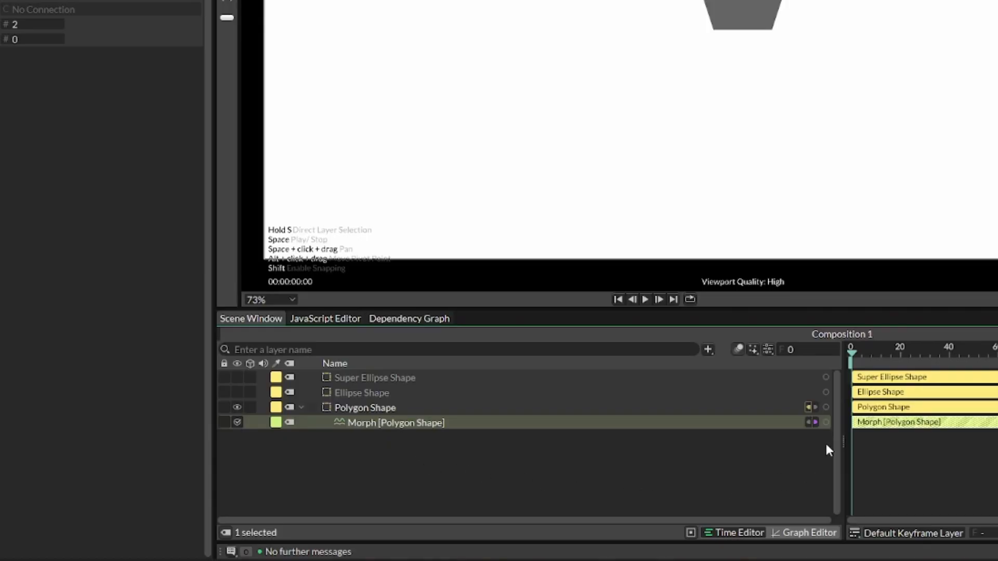
{"action": "left_click_drag", "start_coordinate": [825, 391], "coordinate": [46, 12]}
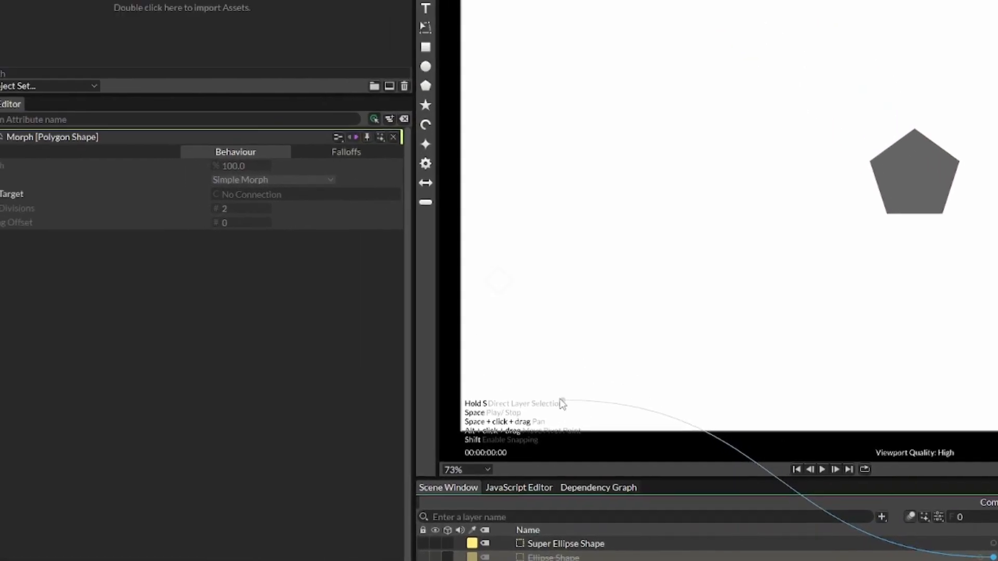
{"action": "left_click_drag", "start_coordinate": [298, 236], "coordinate": [297, 235]}
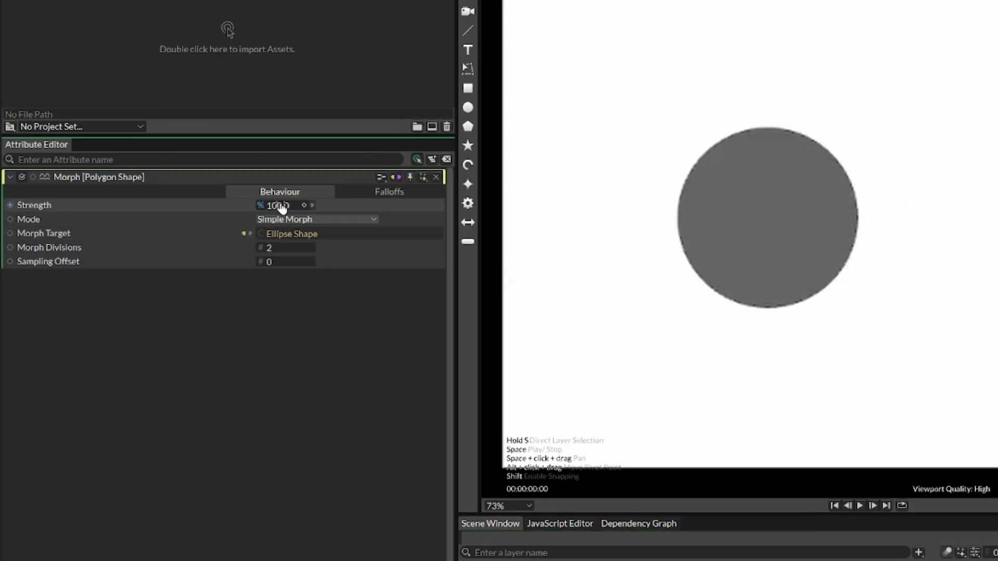
Step: Try the polygon's Morph at 45% Strength with a Sampling Offset of 20, and reset the offset to 0
{"action": "left_click_drag", "start_coordinate": [281, 207], "coordinate": [247, 218]}
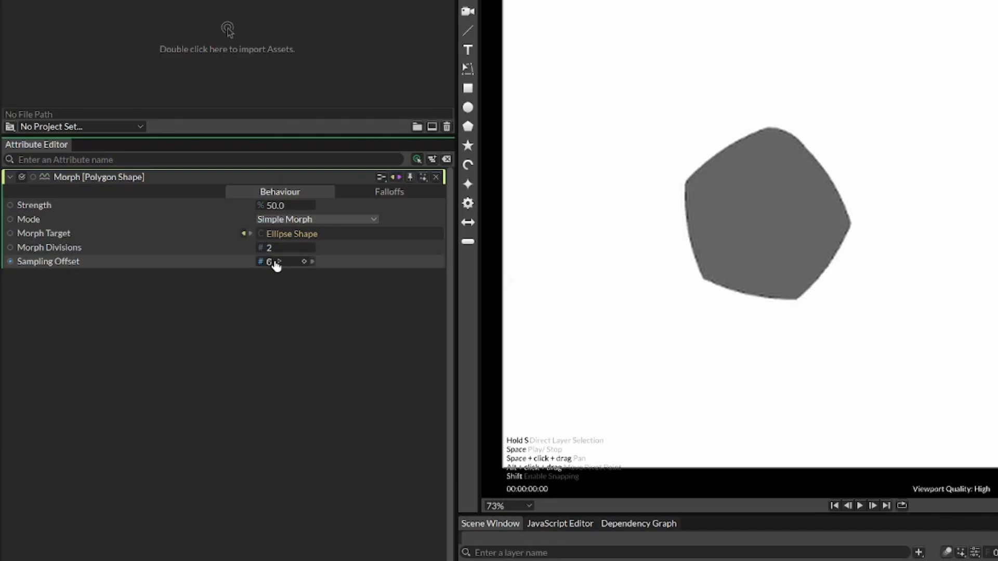
{"action": "left_click_drag", "start_coordinate": [278, 266], "coordinate": [351, 278]}
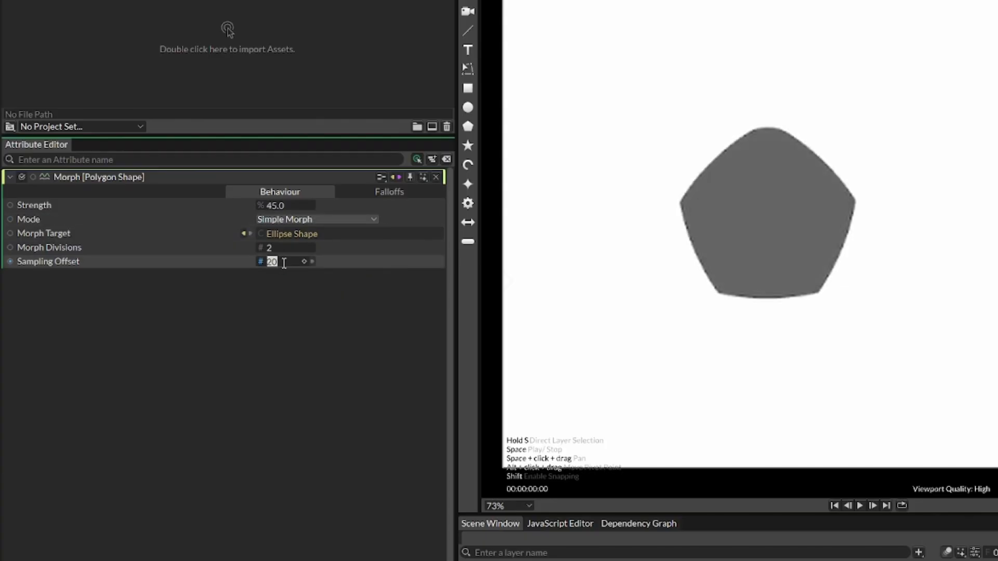
{"action": "key", "text": "Return"}
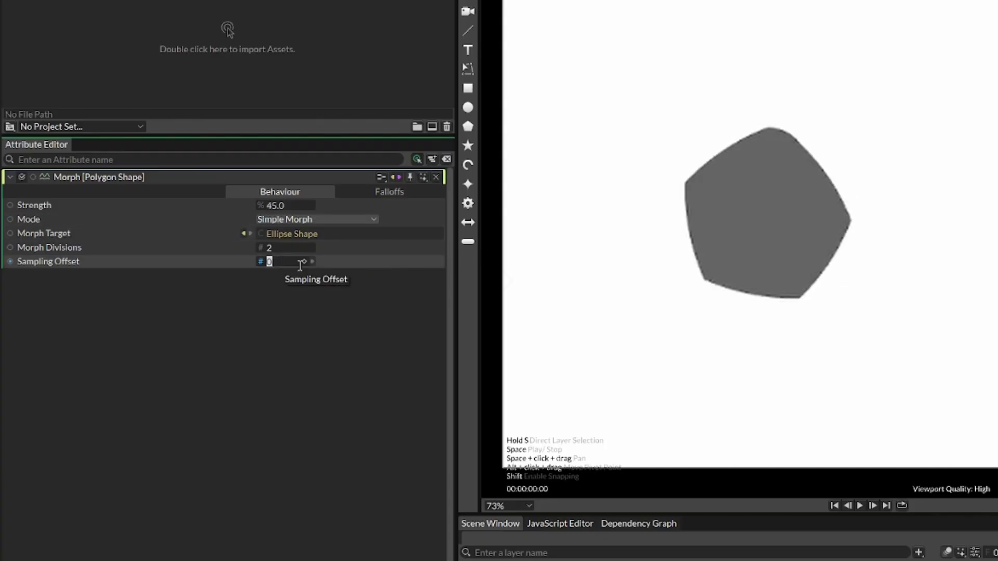
Step: Keyframe the polygon morph's Strength at 0% on frame 0 and 100% on frame 60
{"action": "left_click_drag", "start_coordinate": [285, 205], "coordinate": [187, 216]}
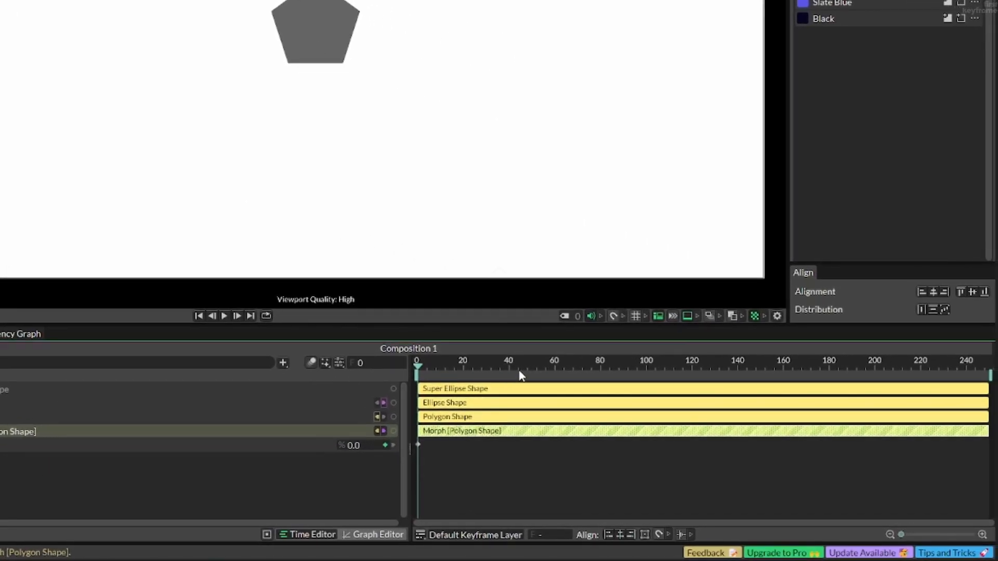
{"action": "left_click_drag", "start_coordinate": [416, 369], "coordinate": [556, 369]}
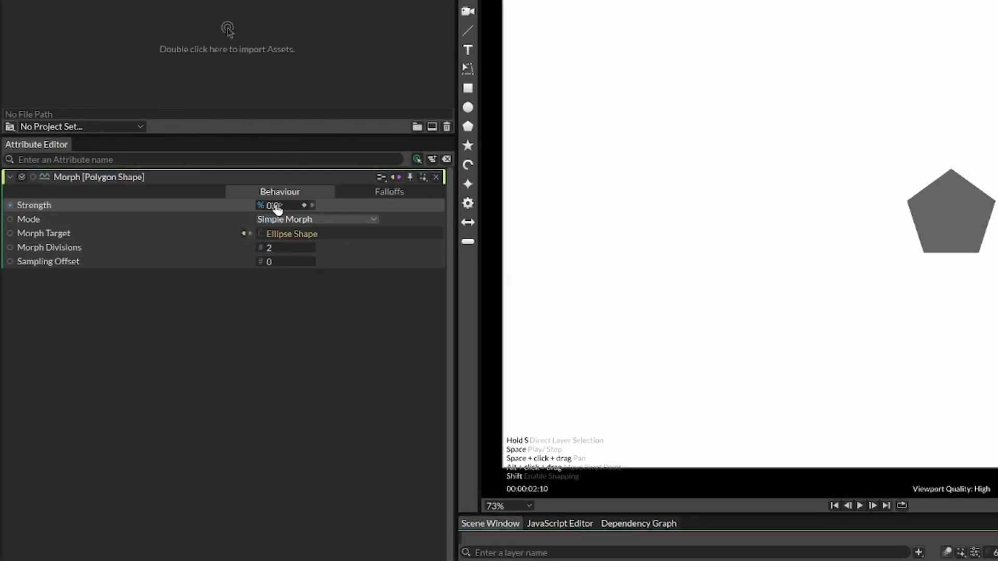
{"action": "left_click_drag", "start_coordinate": [276, 206], "coordinate": [519, 260]}
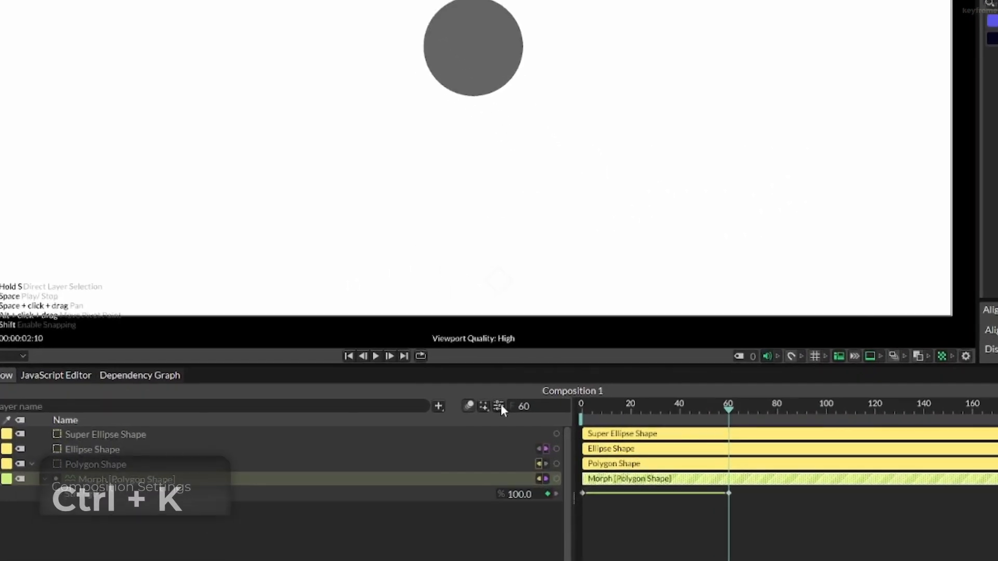
Step: Set the composition's frame rate to 60 and play back the morph animation
{"action": "key", "text": "ctrl+k"}
{"action": "left_click", "coordinate": [473, 232]}
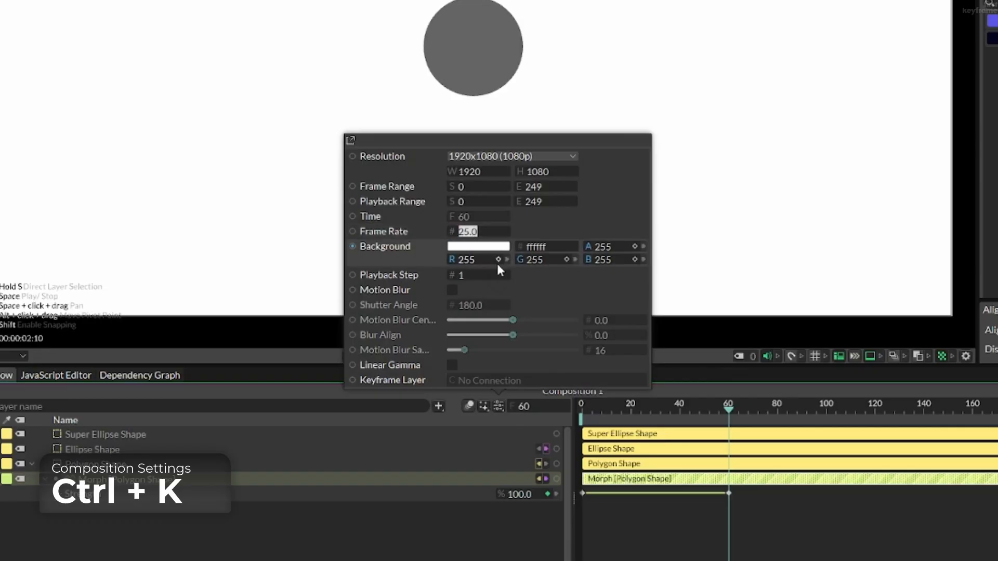
{"action": "type", "text": "60"}
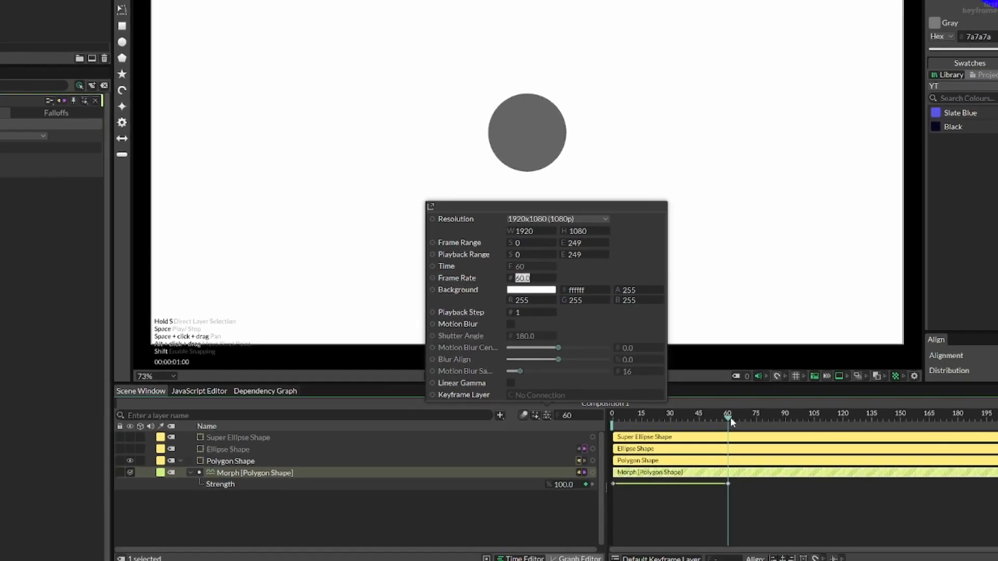
{"action": "left_click", "coordinate": [721, 412]}
{"action": "left_click_drag", "start_coordinate": [722, 428], "coordinate": [634, 426]}
{"action": "key", "text": "space"}
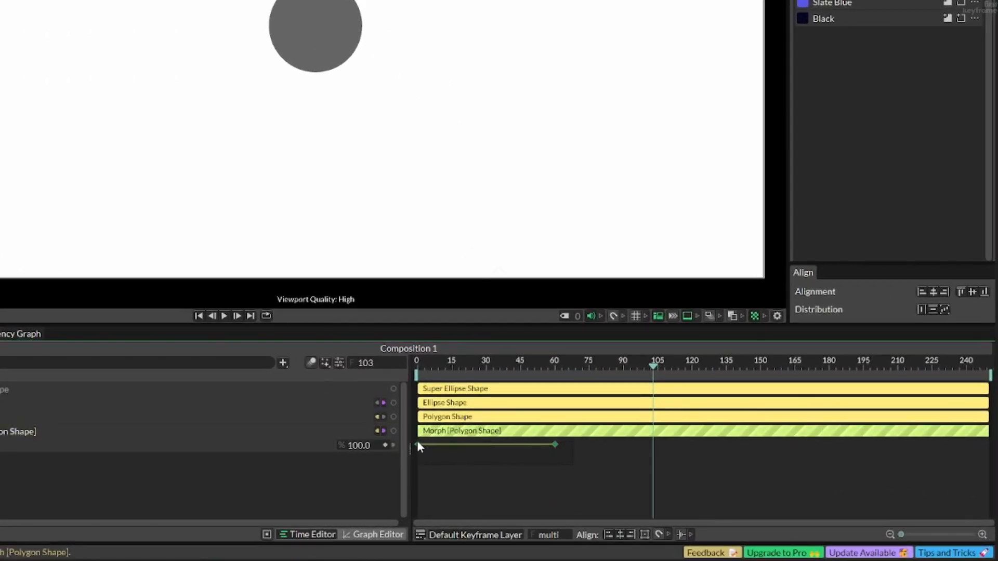
Step: Apply Slow In, Slow Out Magic Easing to both Strength keyframes of the polygon's morph
{"action": "left_click", "coordinate": [418, 445]}
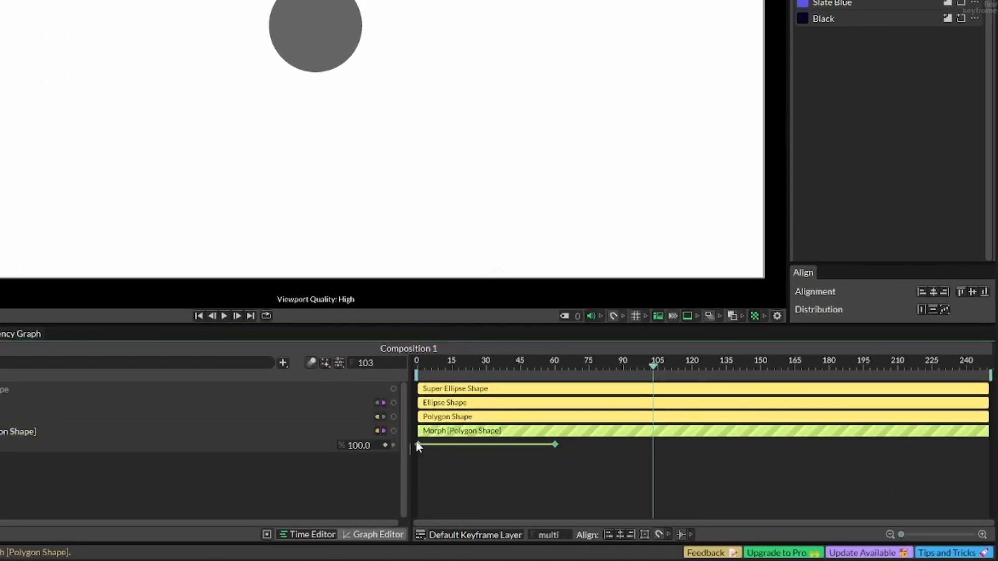
{"action": "left_click", "coordinate": [366, 535]}
{"action": "left_click_drag", "start_coordinate": [525, 457], "coordinate": [617, 445]}
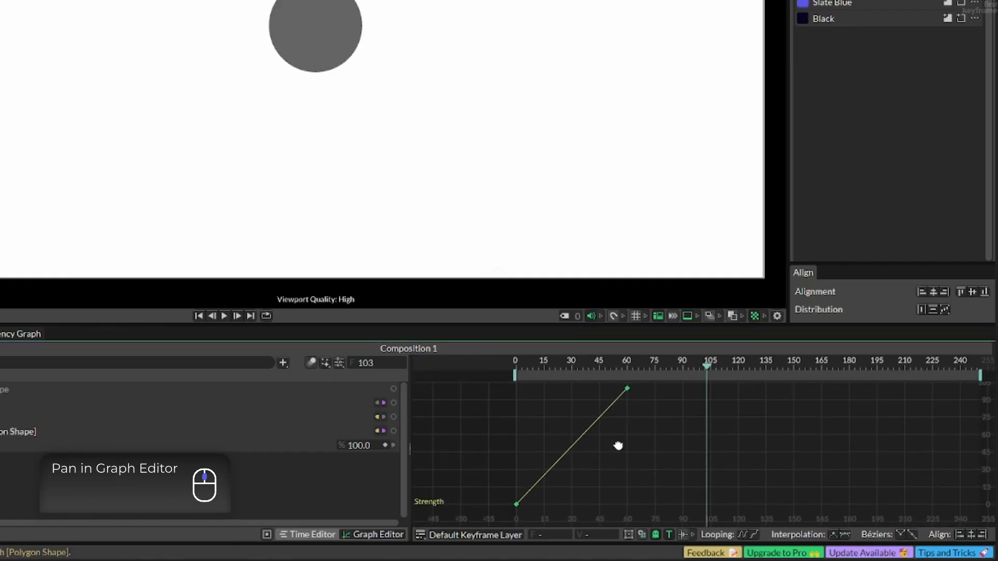
{"action": "right_click", "coordinate": [567, 452]}
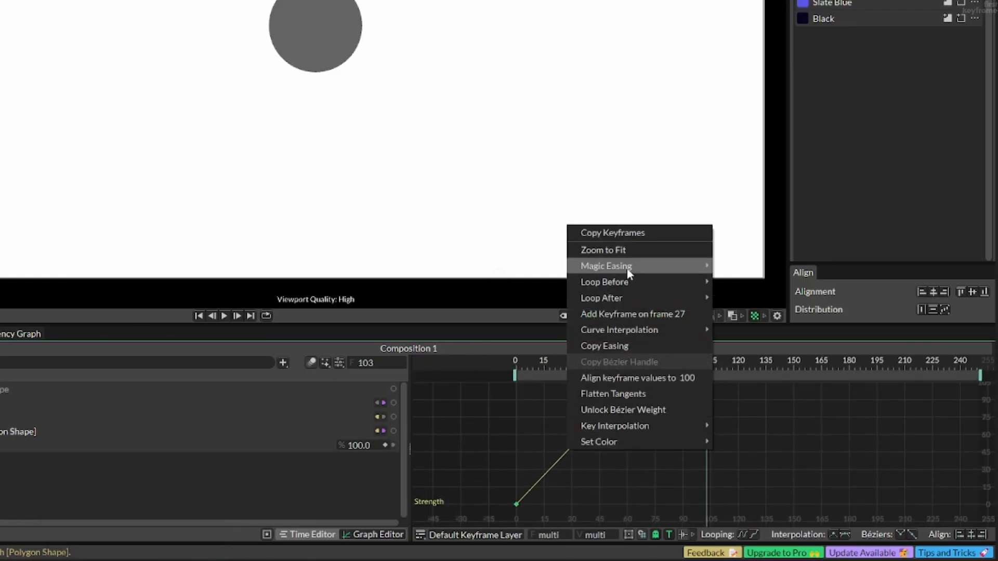
{"action": "mouse_move", "coordinate": [629, 268]}
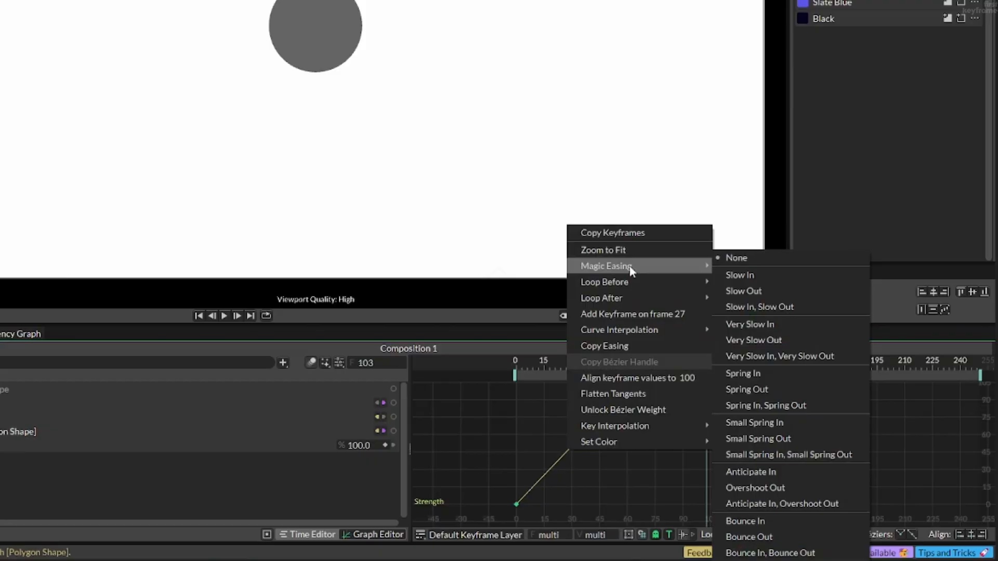
{"action": "left_click", "coordinate": [750, 307]}
Step: Play the eased polygon-to-circle morph from frame 0 to check its motion
{"action": "left_click_drag", "start_coordinate": [587, 366], "coordinate": [495, 371]}
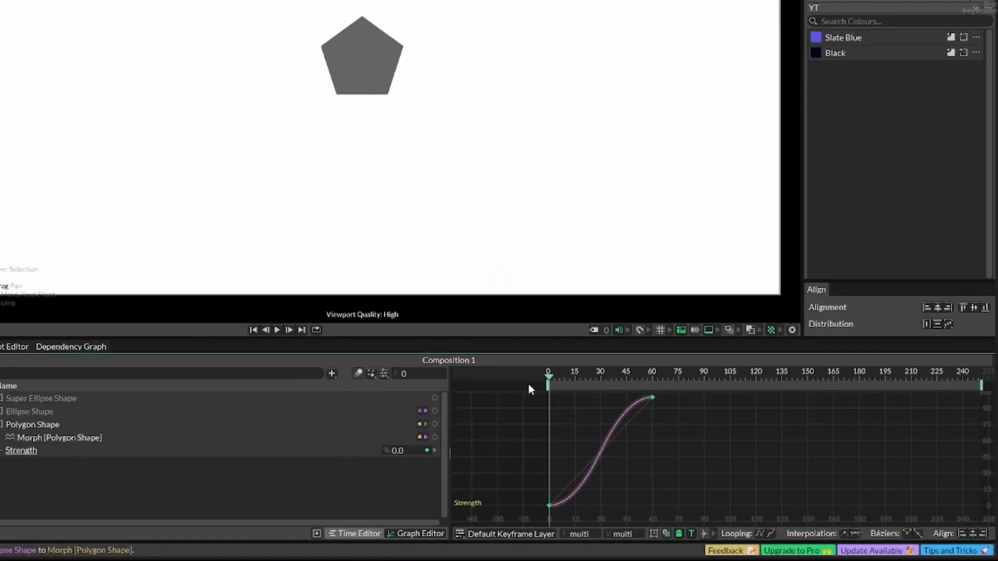
{"action": "key", "text": "space"}
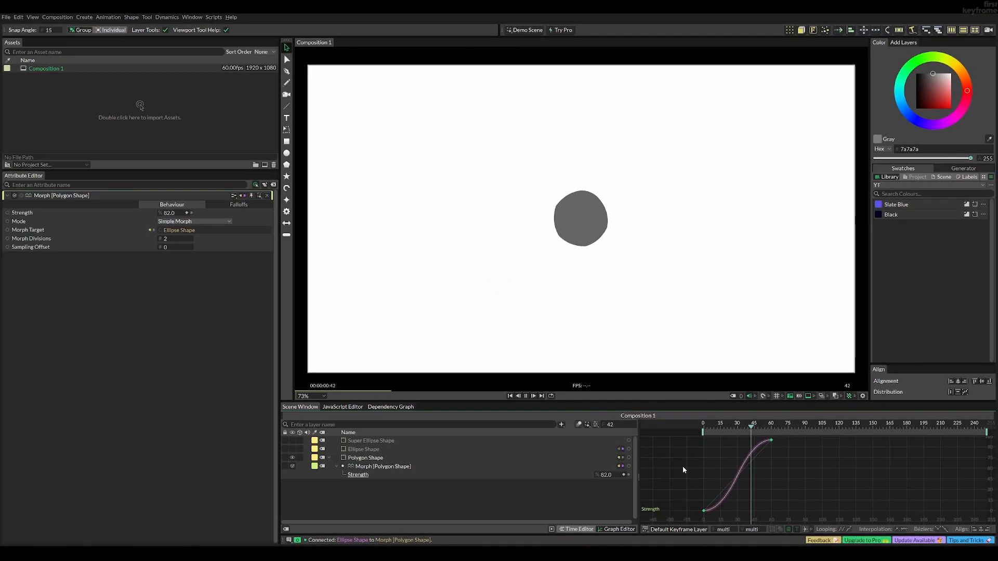
{"action": "key", "text": "space"}
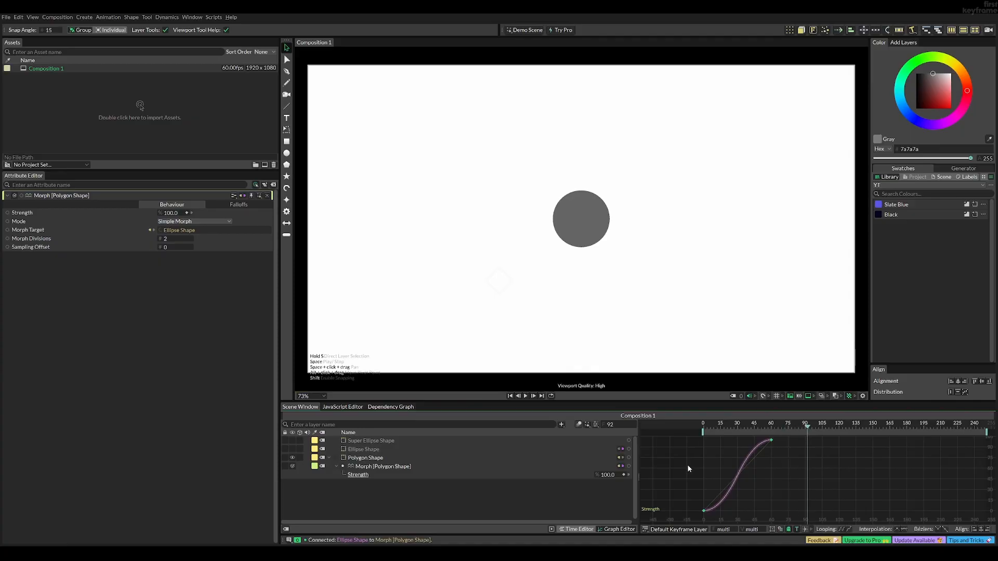
Step: Trim the Ellipse Shape layer to start at frame 60 and the Polygon Shape layer to end at frame 60
{"action": "left_click", "coordinate": [576, 529]}
{"action": "left_click", "coordinate": [329, 458]}
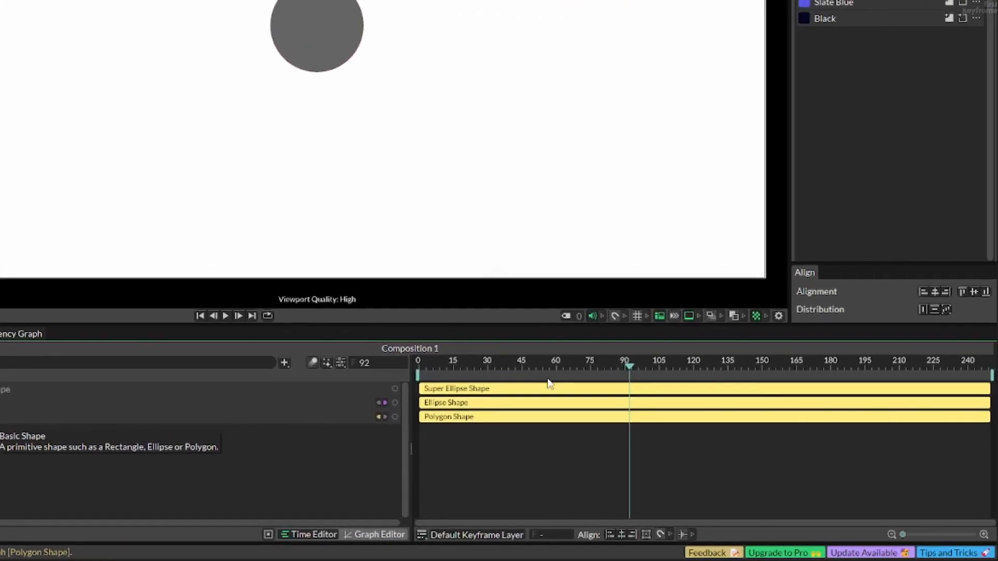
{"action": "left_click", "coordinate": [556, 367]}
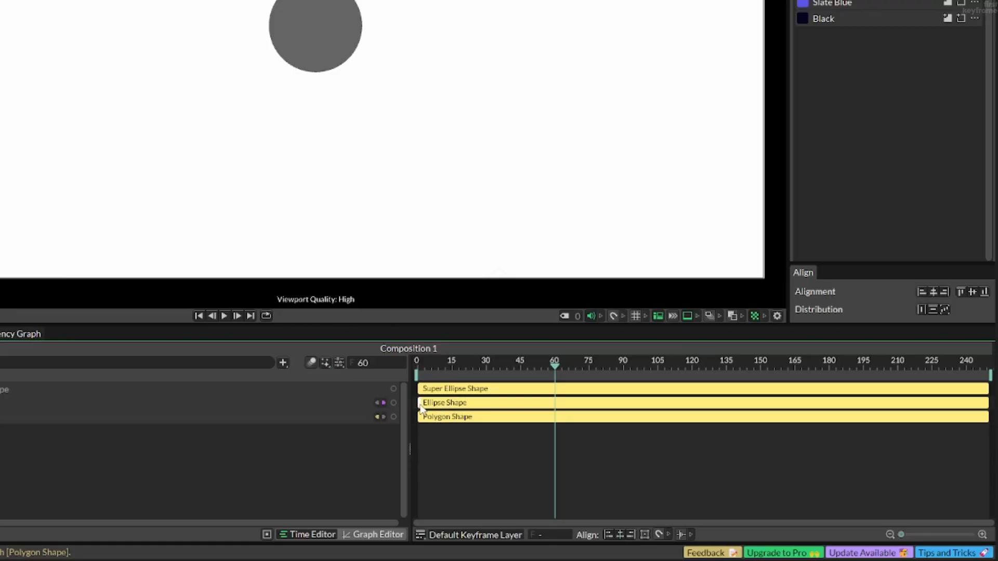
{"action": "left_click_drag", "start_coordinate": [424, 408], "coordinate": [544, 409]}
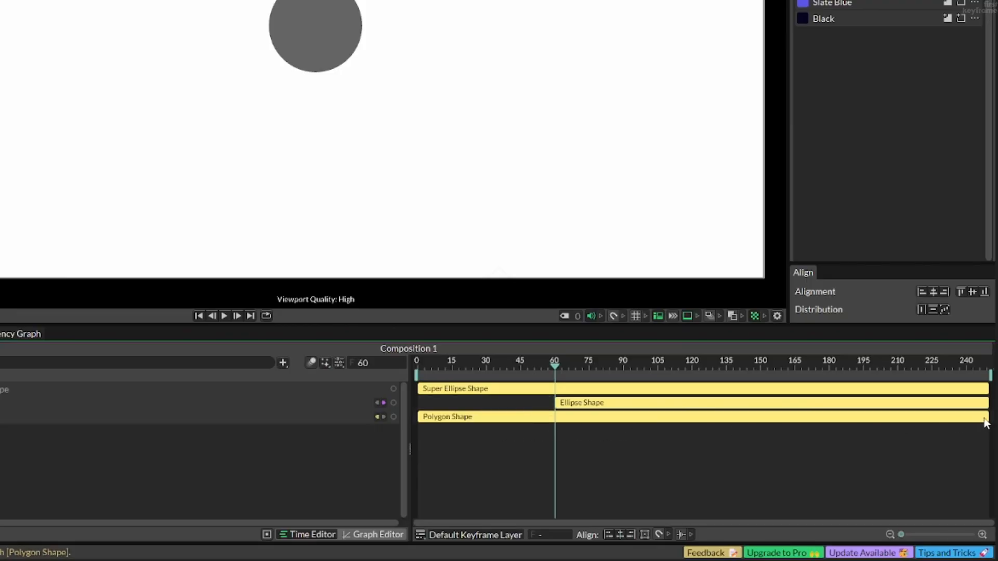
{"action": "left_click_drag", "start_coordinate": [965, 421], "coordinate": [664, 418]}
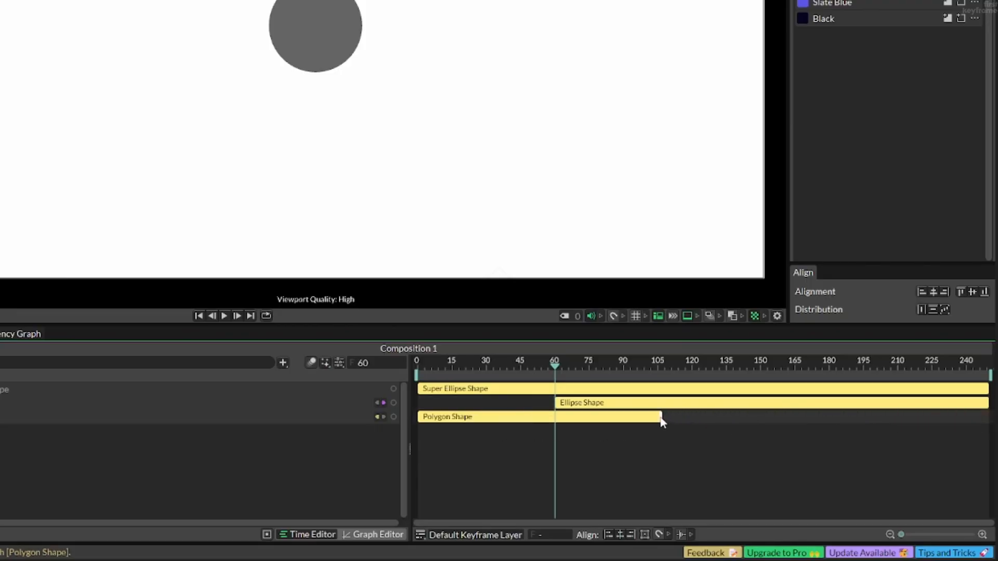
{"action": "left_click_drag", "start_coordinate": [557, 421], "coordinate": [555, 419]}
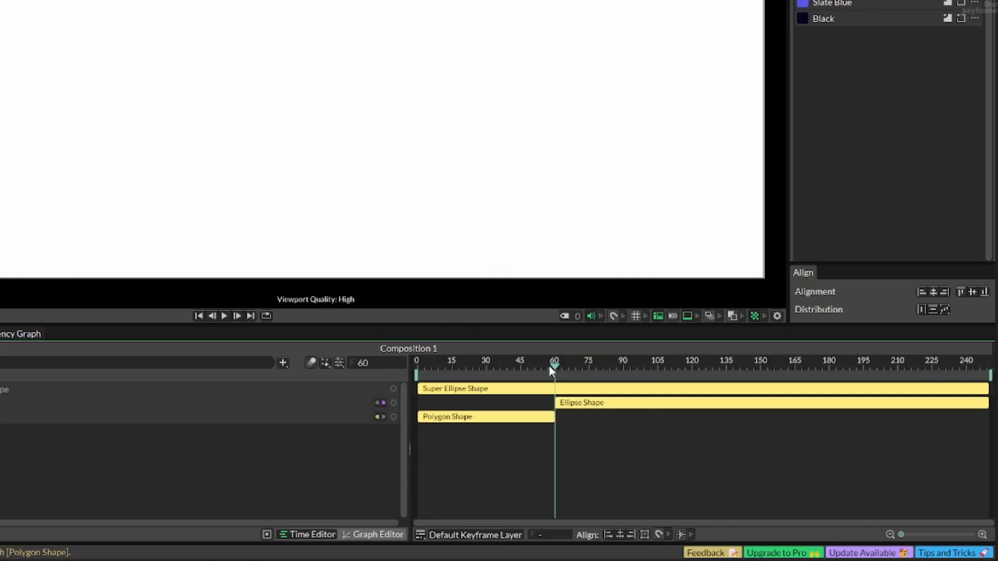
Step: Turn on the Ellipse Shape layer's visibility and place the playhead at frame 60
{"action": "left_click_drag", "start_coordinate": [554, 364], "coordinate": [576, 364]}
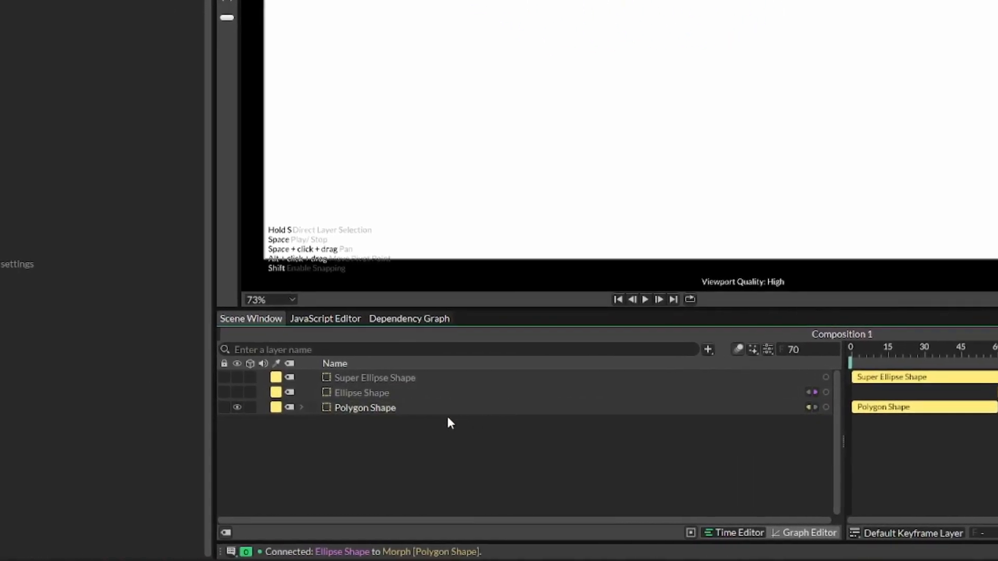
{"action": "left_click", "coordinate": [238, 393]}
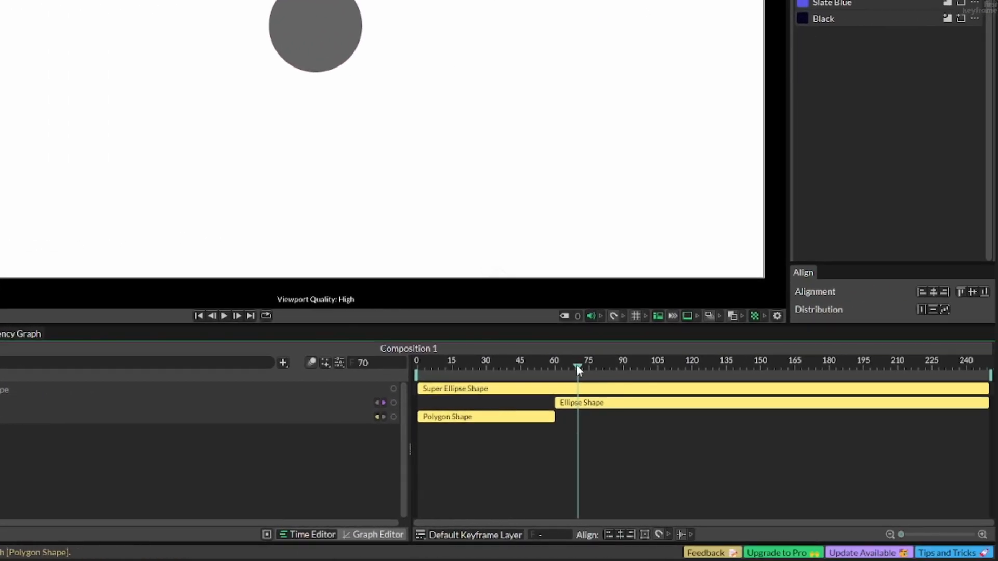
{"action": "left_click_drag", "start_coordinate": [576, 366], "coordinate": [555, 373]}
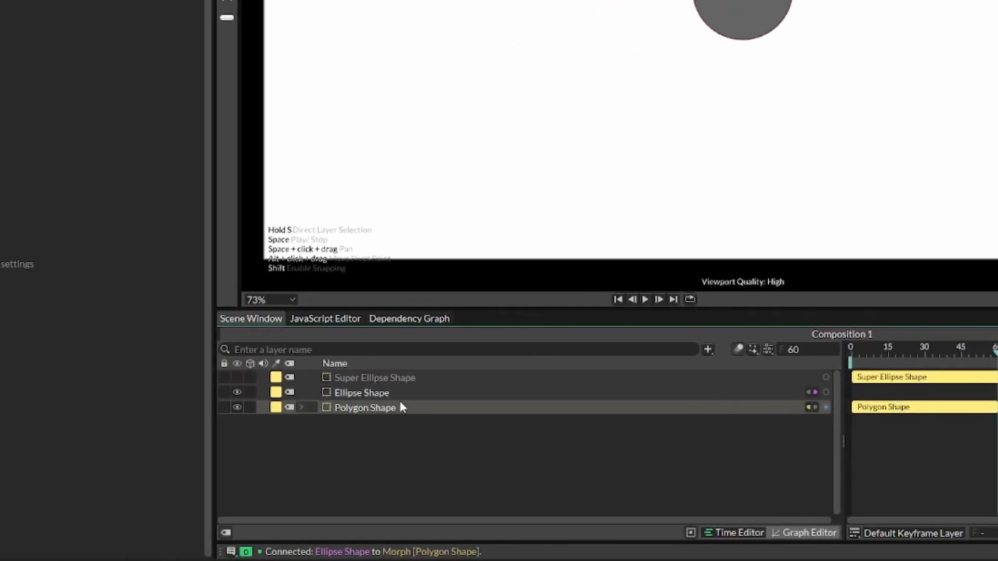
Step: Add a Morph deformer nested under the Ellipse Shape, with Super Ellipse Shape as its Morph Target
{"action": "left_click", "coordinate": [389, 394]}
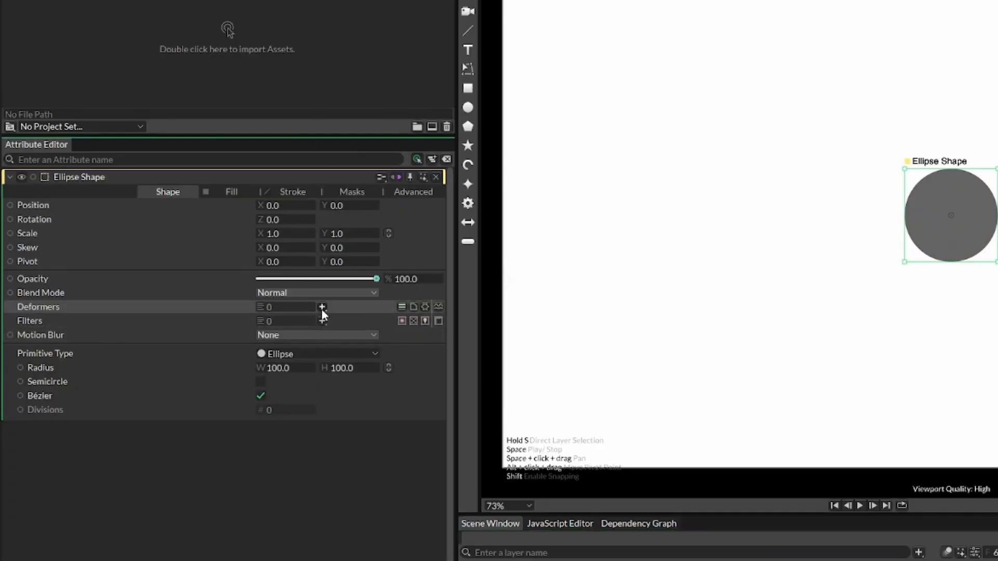
{"action": "left_click", "coordinate": [322, 307]}
{"action": "left_click", "coordinate": [347, 453]}
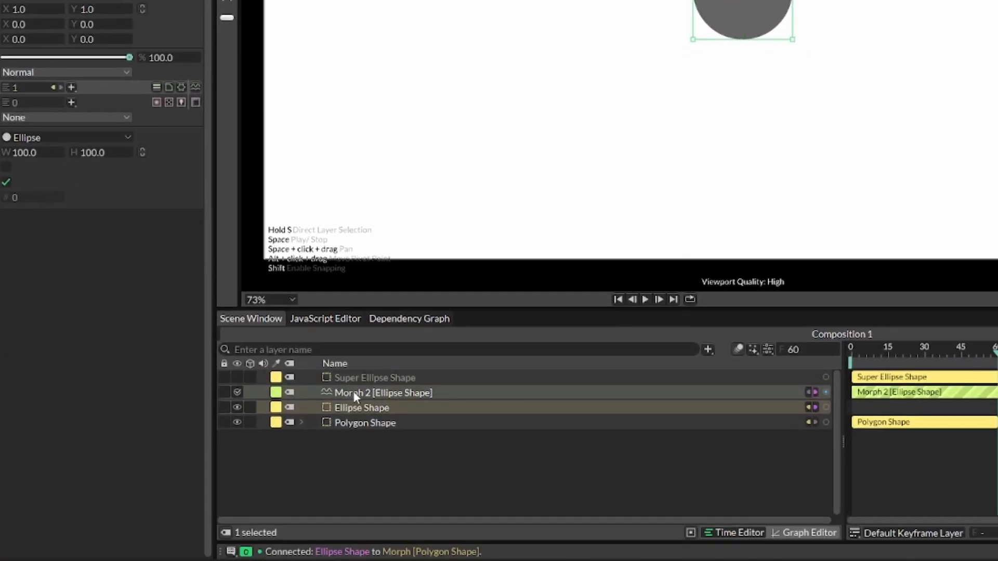
{"action": "left_click_drag", "start_coordinate": [354, 390], "coordinate": [357, 406]}
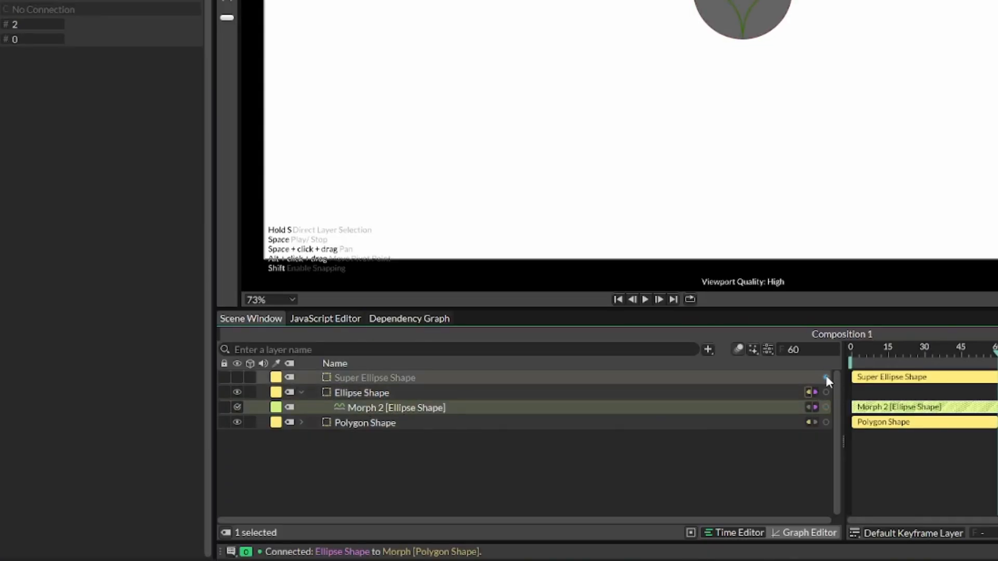
{"action": "left_click_drag", "start_coordinate": [825, 376], "coordinate": [201, 215]}
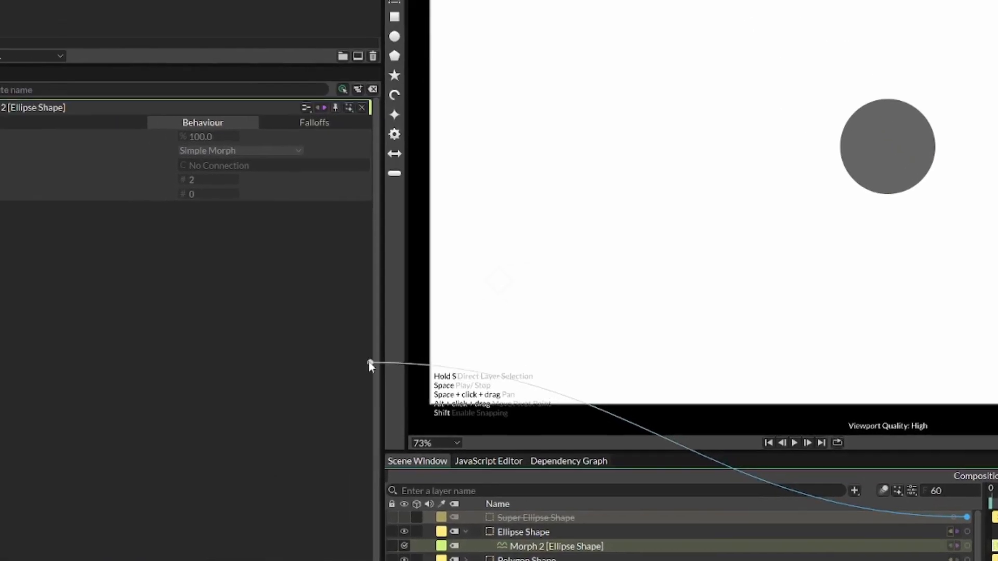
{"action": "left_click_drag", "start_coordinate": [369, 362], "coordinate": [217, 167]}
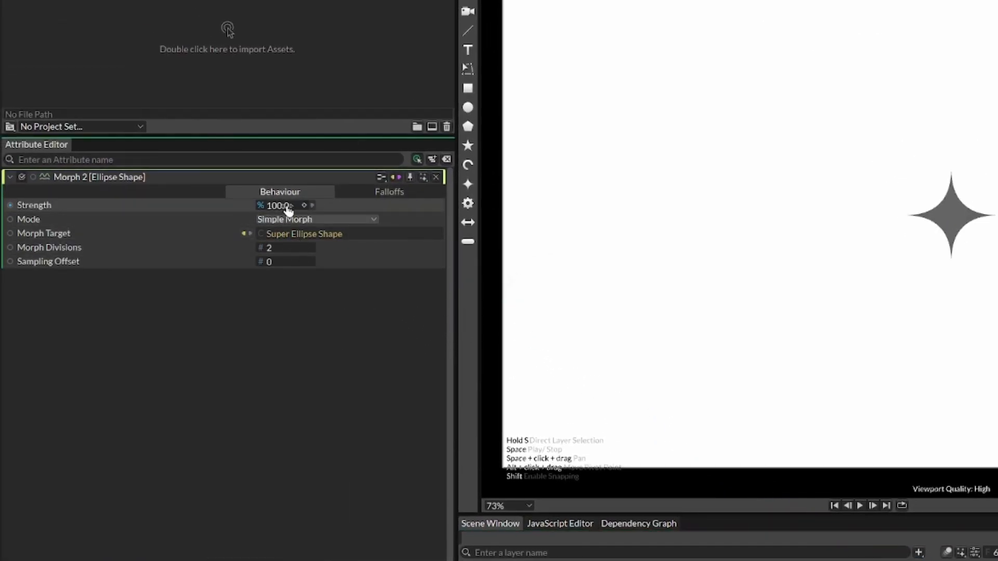
Step: Keyframe the ellipse morph's Strength at 0% on frame 60 and 100% on frame 120
{"action": "left_click_drag", "start_coordinate": [349, 207], "coordinate": [216, 211]}
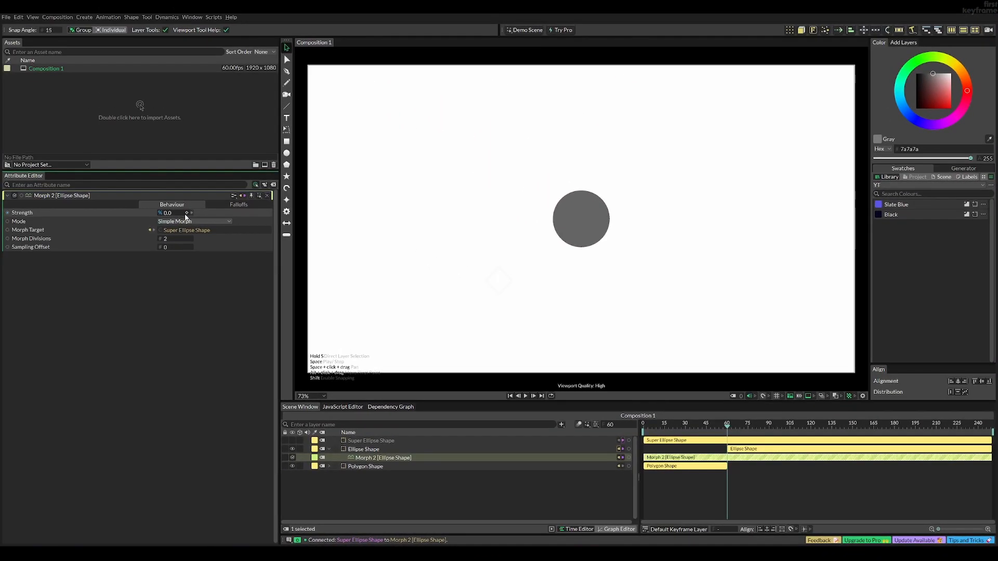
{"action": "left_click", "coordinate": [187, 213]}
{"action": "left_click_drag", "start_coordinate": [728, 429], "coordinate": [732, 431]}
{"action": "left_click_drag", "start_coordinate": [732, 431], "coordinate": [798, 430]}
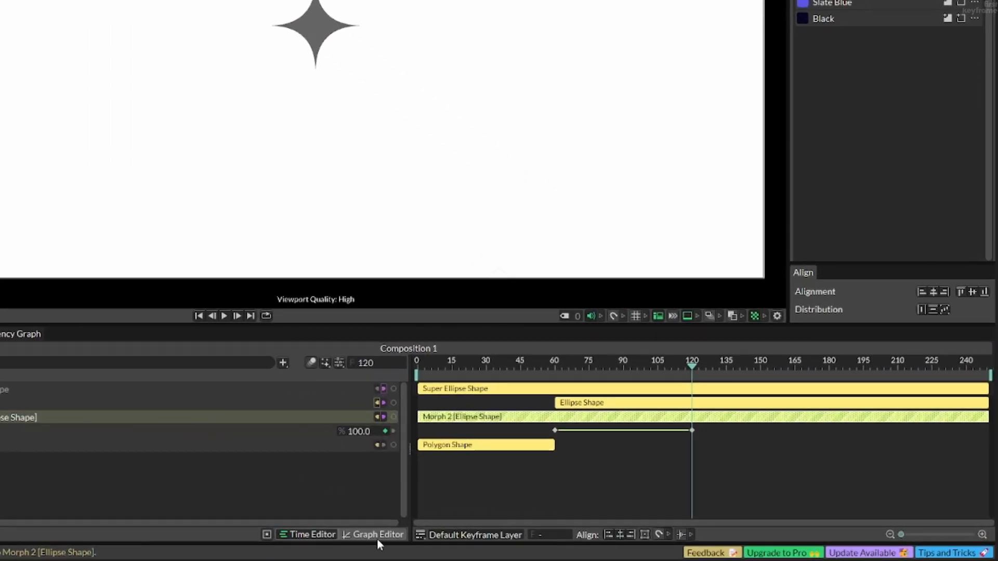
Step: Apply the Slow In, Slow Out magic easing to both Strength keyframes of the ellipse morph in the Graph Editor
{"action": "left_click", "coordinate": [374, 535]}
{"action": "left_click_drag", "start_coordinate": [697, 399], "coordinate": [676, 417]}
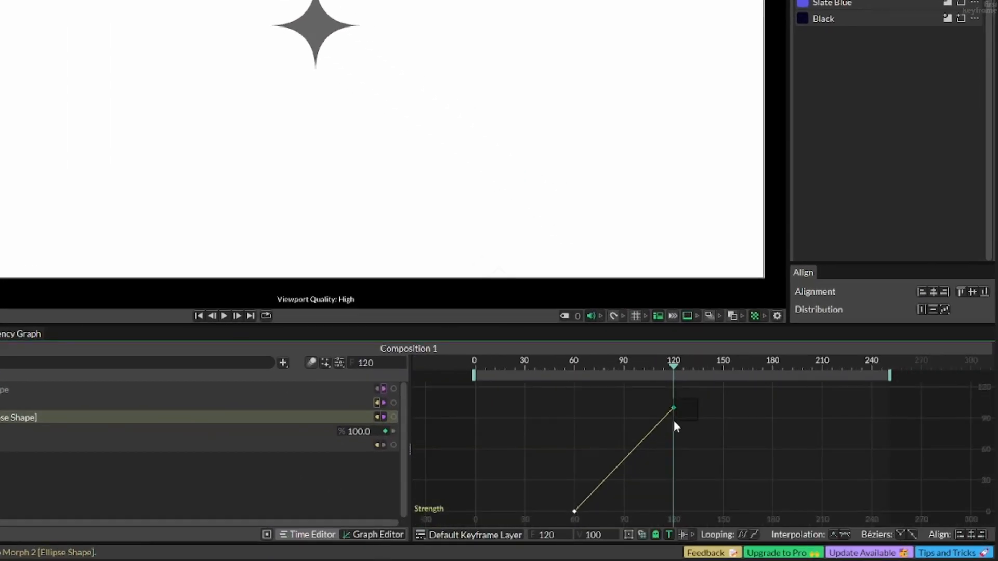
{"action": "left_click_drag", "start_coordinate": [576, 511], "coordinate": [575, 509]}
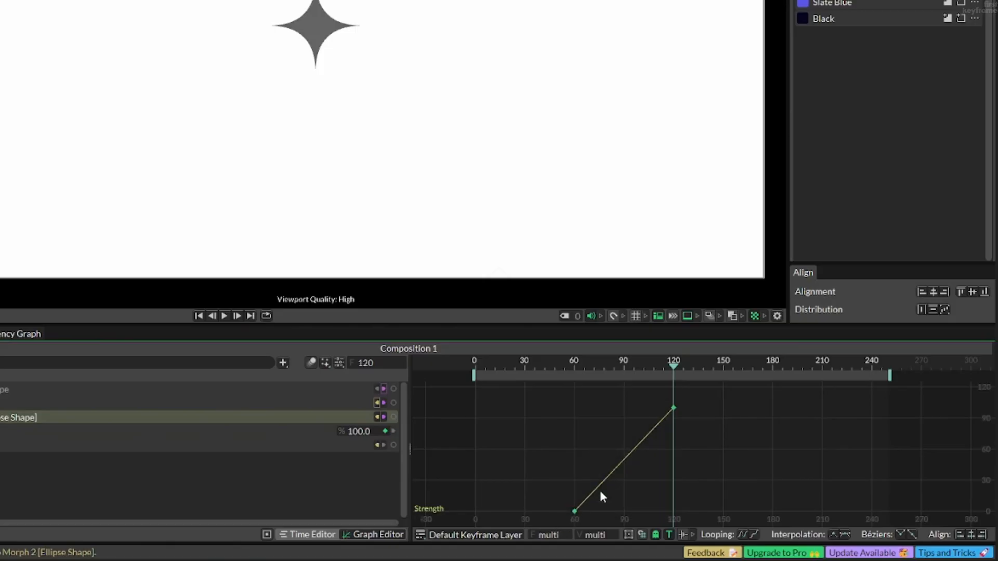
{"action": "right_click", "coordinate": [619, 464]}
{"action": "mouse_move", "coordinate": [672, 280]}
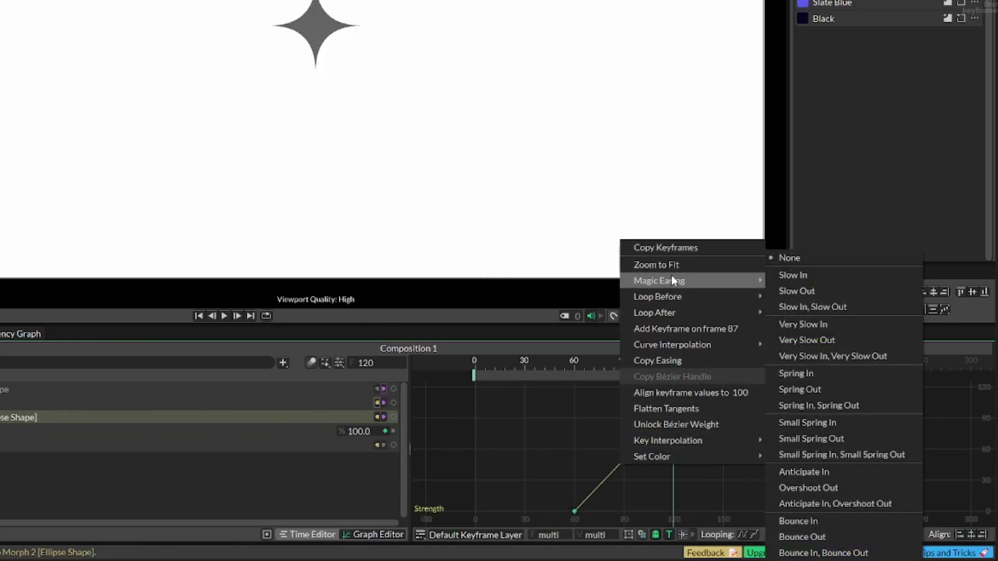
{"action": "left_click", "coordinate": [804, 306]}
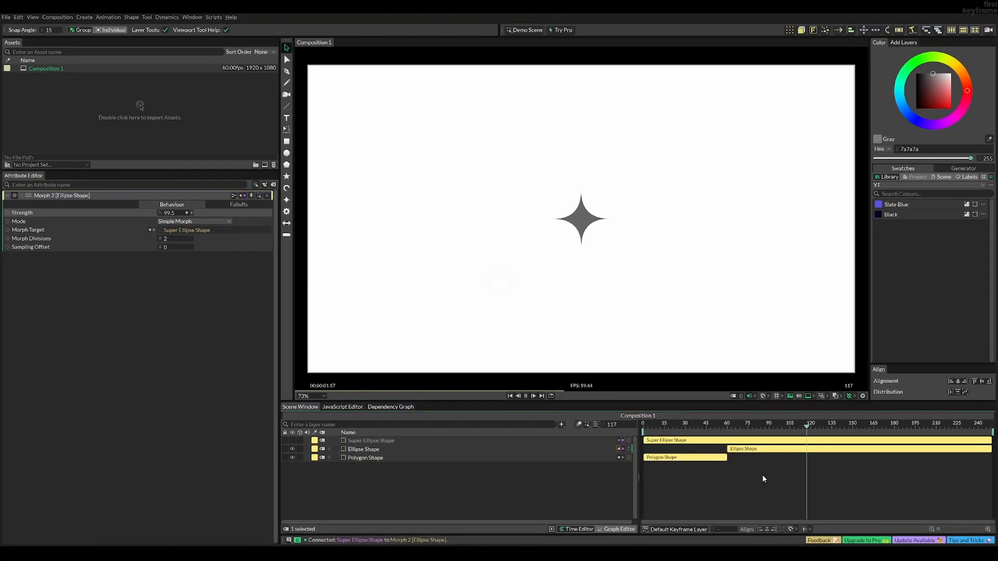
Step: Preview the ellipse morph up to its midpoint at frame 90 and open the settings of its nested Morph deformer
{"action": "key", "text": "space"}
{"action": "mouse_move", "coordinate": [760, 436]}
{"action": "left_mouse_down"}
{"action": "mouse_move", "coordinate": [735, 433]}
{"action": "mouse_move", "coordinate": [768, 430]}
{"action": "left_mouse_up"}
{"action": "left_click", "coordinate": [769, 450]}
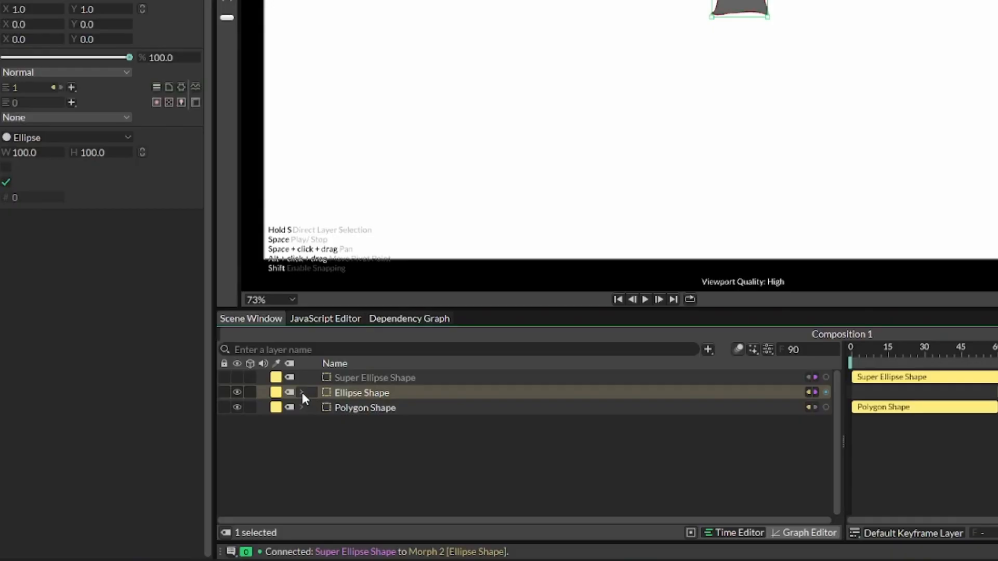
{"action": "left_click", "coordinate": [329, 449]}
{"action": "left_click", "coordinate": [347, 408]}
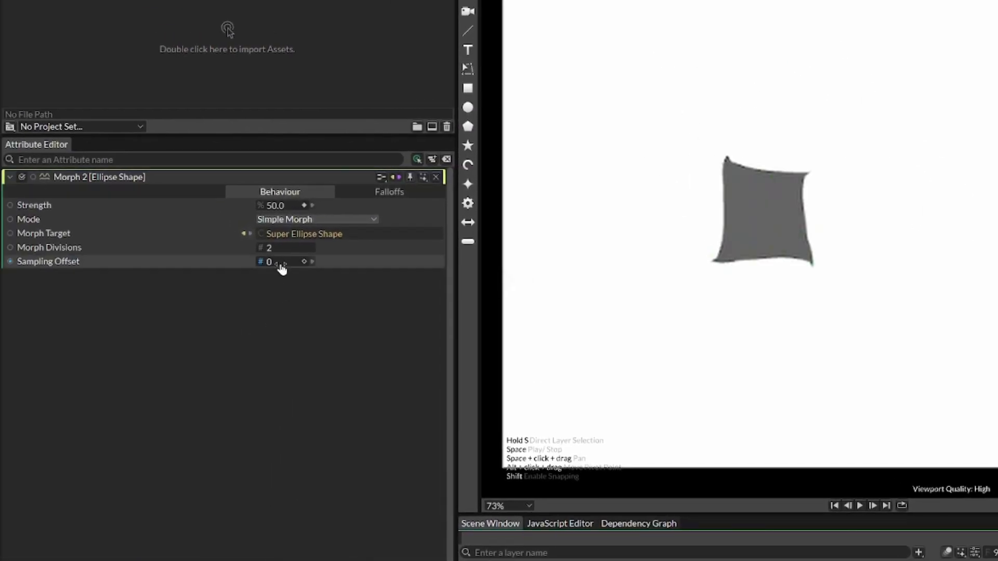
Step: Try a Sampling Offset of 225 on the ellipse's Morph deformer and reset the offset to 0
{"action": "mouse_move", "coordinate": [92, 98]}
{"action": "left_mouse_down"}
{"action": "mouse_move", "coordinate": [114, 98]}
{"action": "mouse_move", "coordinate": [104, 98]}
{"action": "left_mouse_up"}
{"action": "left_click_drag", "start_coordinate": [293, 269], "coordinate": [429, 286]}
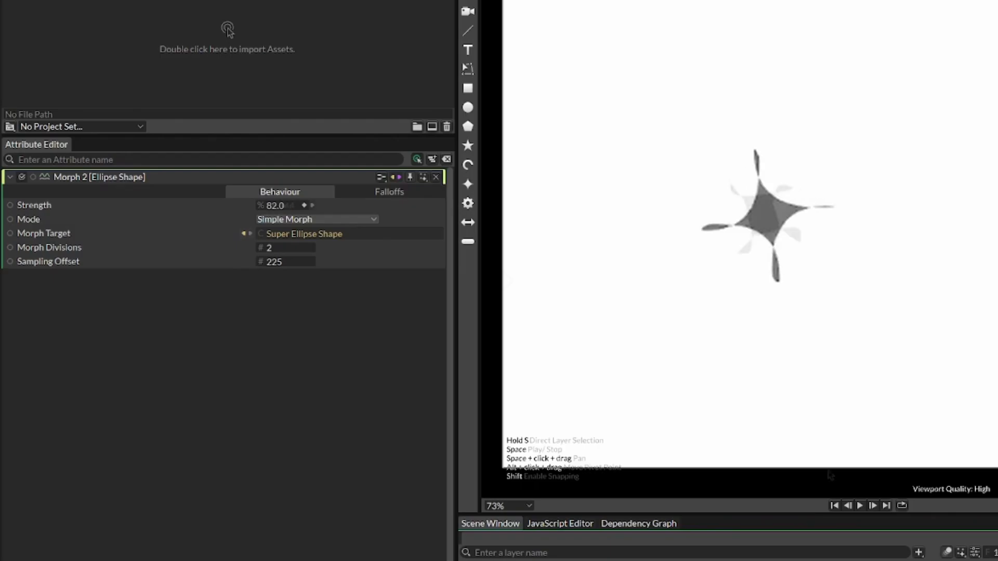
{"action": "left_click", "coordinate": [286, 261]}
{"action": "type", "text": "0"}
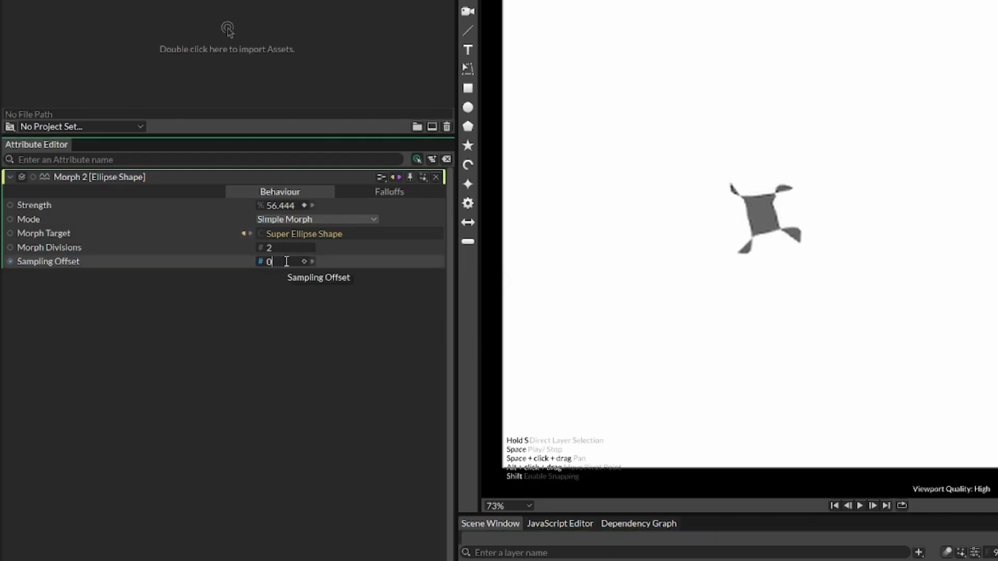
{"action": "key", "text": "Return"}
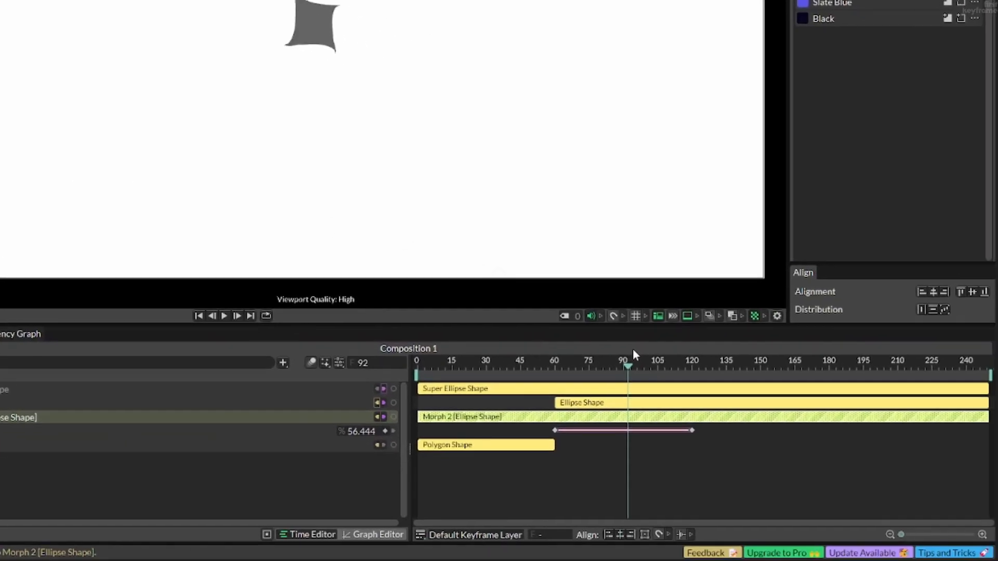
Step: Trim the Super Ellipse Shape layer to start at frame 120 and turn on its visibility
{"action": "left_click_drag", "start_coordinate": [639, 369], "coordinate": [694, 372]}
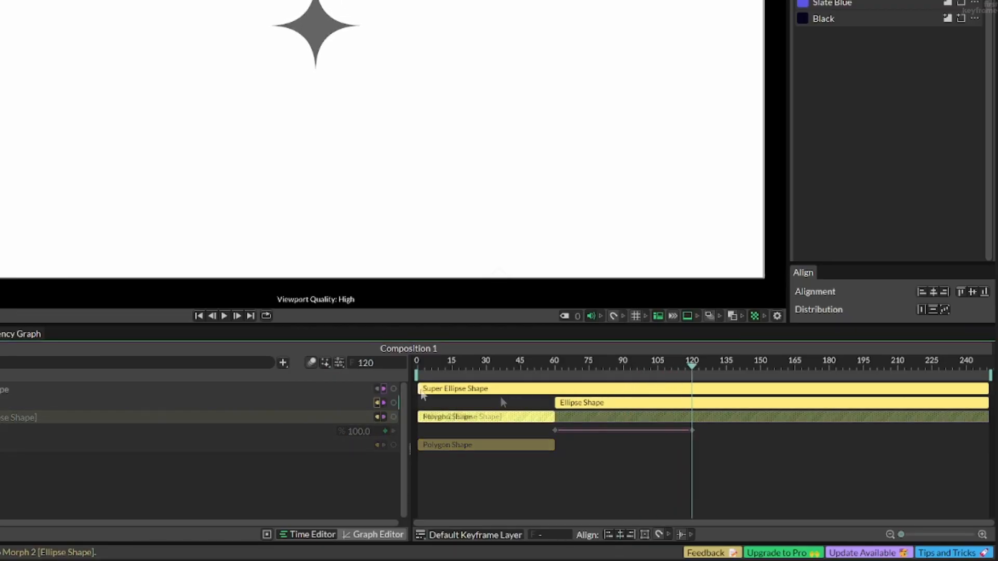
{"action": "left_click_drag", "start_coordinate": [419, 393], "coordinate": [694, 393]}
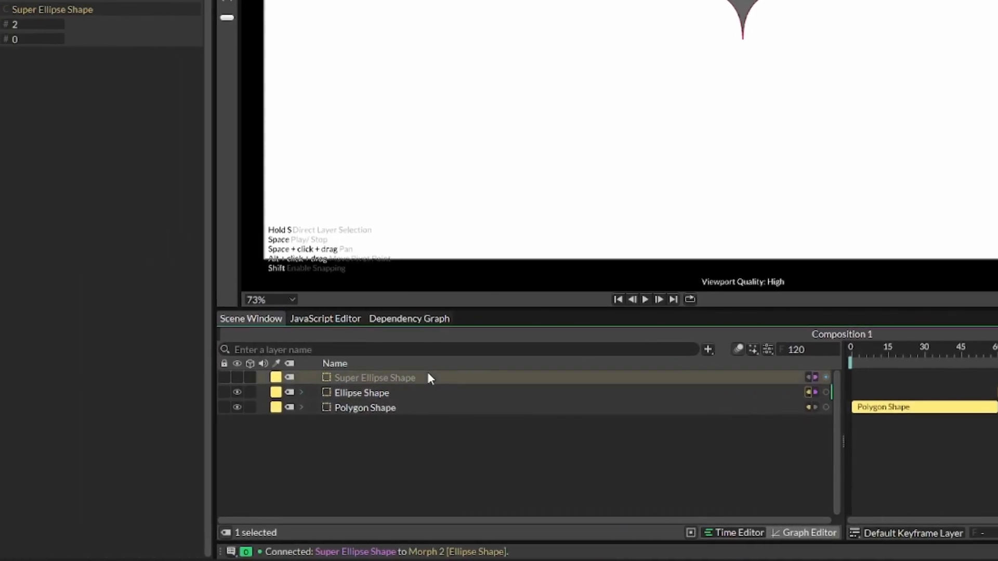
{"action": "left_click", "coordinate": [286, 380]}
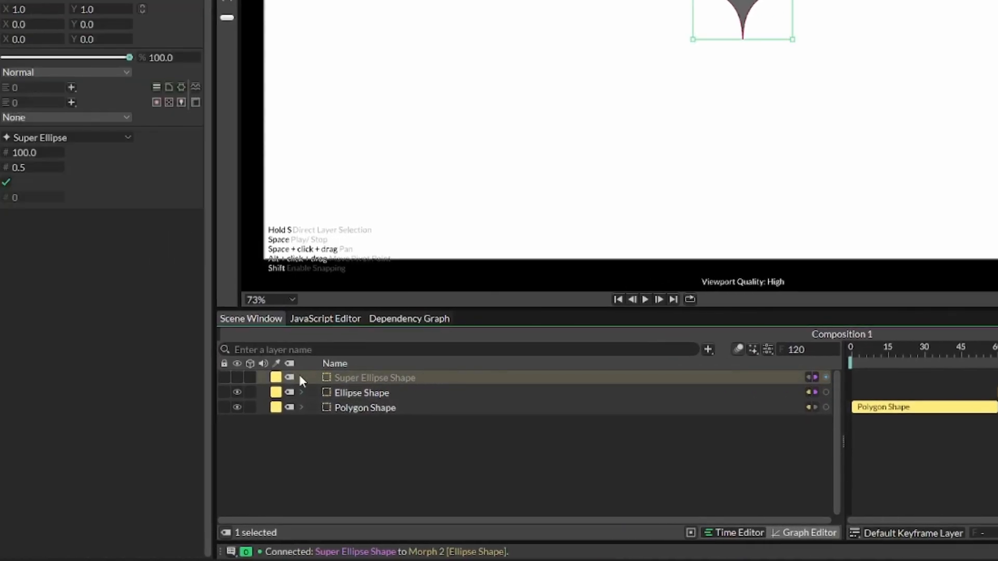
{"action": "left_click", "coordinate": [237, 378]}
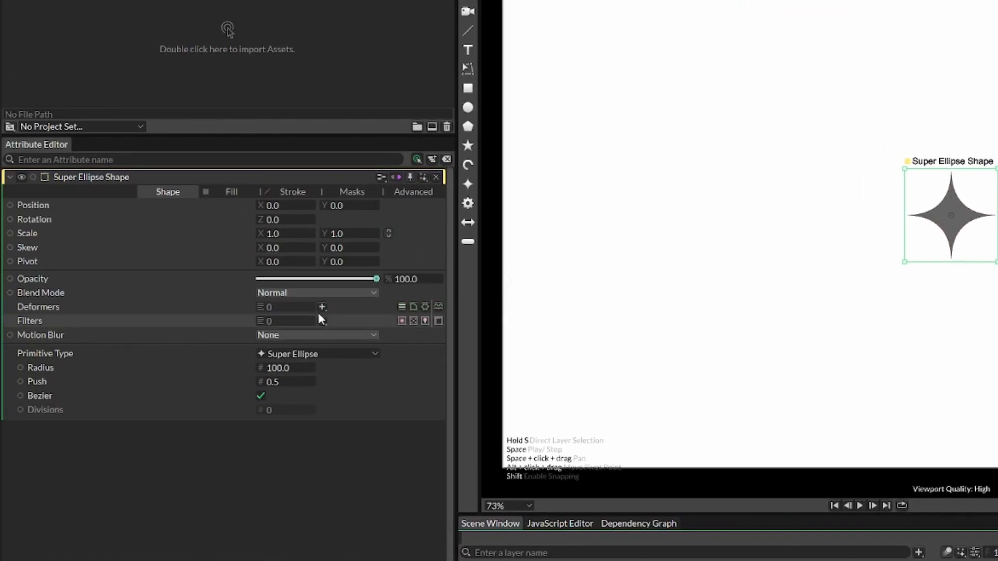
Step: Add a Morph deformer to the Super Ellipse Shape and nest it under that layer
{"action": "left_click", "coordinate": [172, 174]}
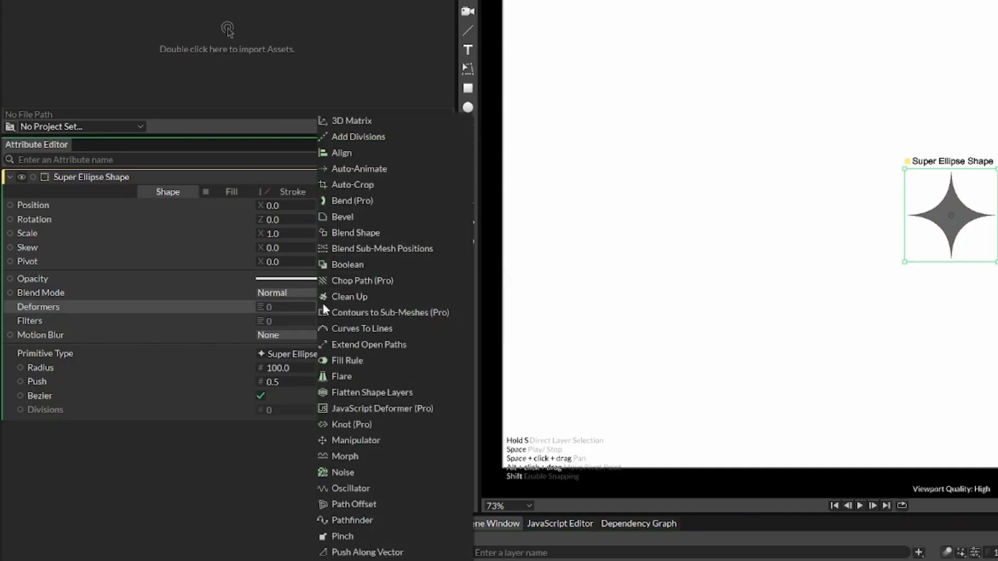
{"action": "left_click", "coordinate": [346, 458]}
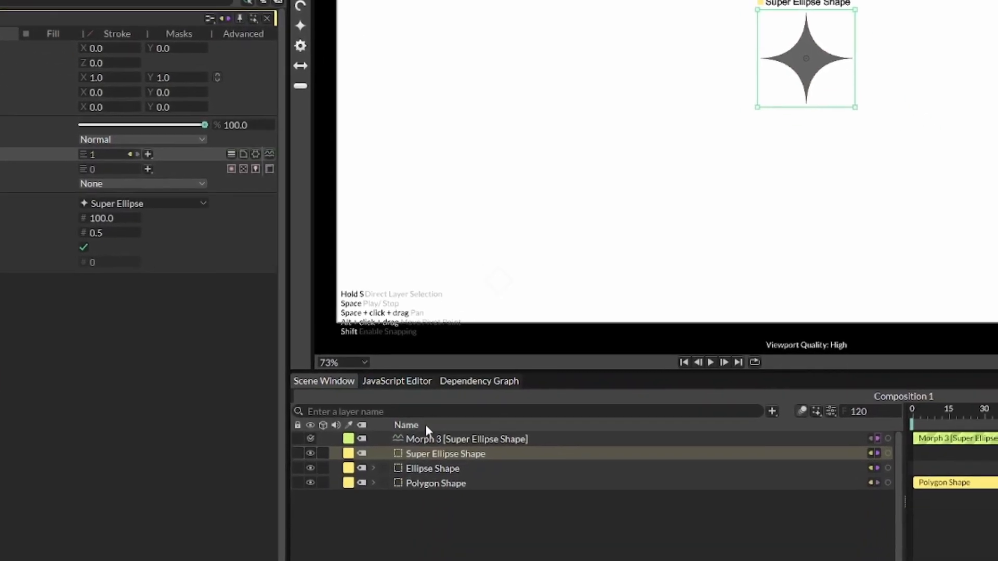
{"action": "left_click_drag", "start_coordinate": [376, 376], "coordinate": [382, 392]}
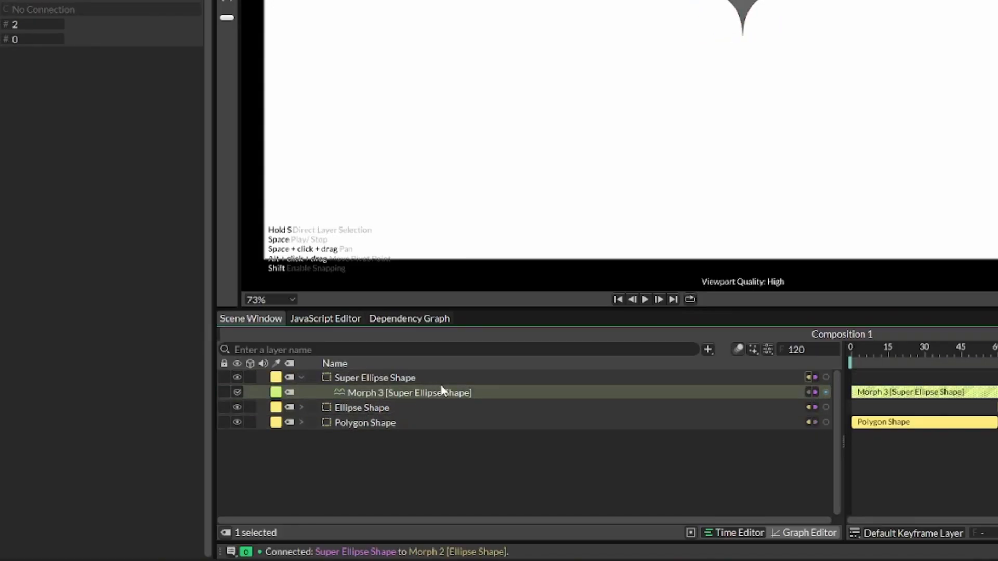
{"action": "left_click_drag", "start_coordinate": [826, 422], "coordinate": [183, 89]}
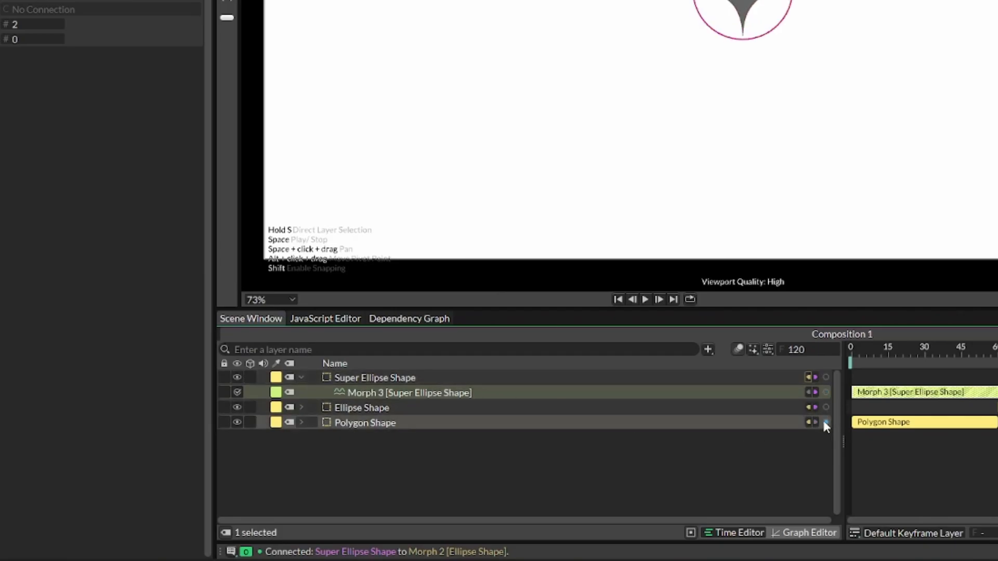
{"action": "left_click_drag", "start_coordinate": [293, 191], "coordinate": [161, 110]}
{"action": "left_click_drag", "start_coordinate": [301, 235], "coordinate": [771, 423]}
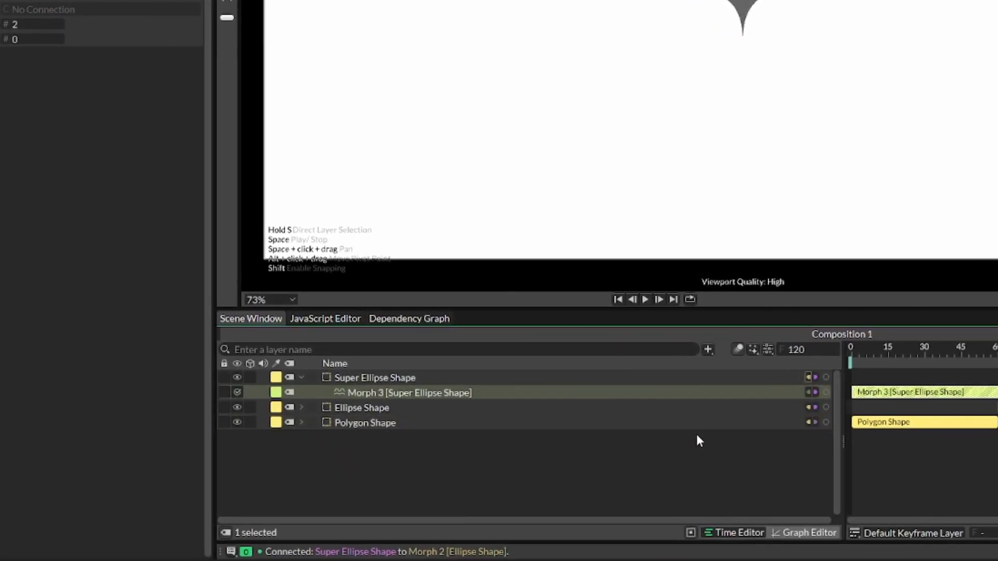
{"action": "left_click", "coordinate": [301, 423]}
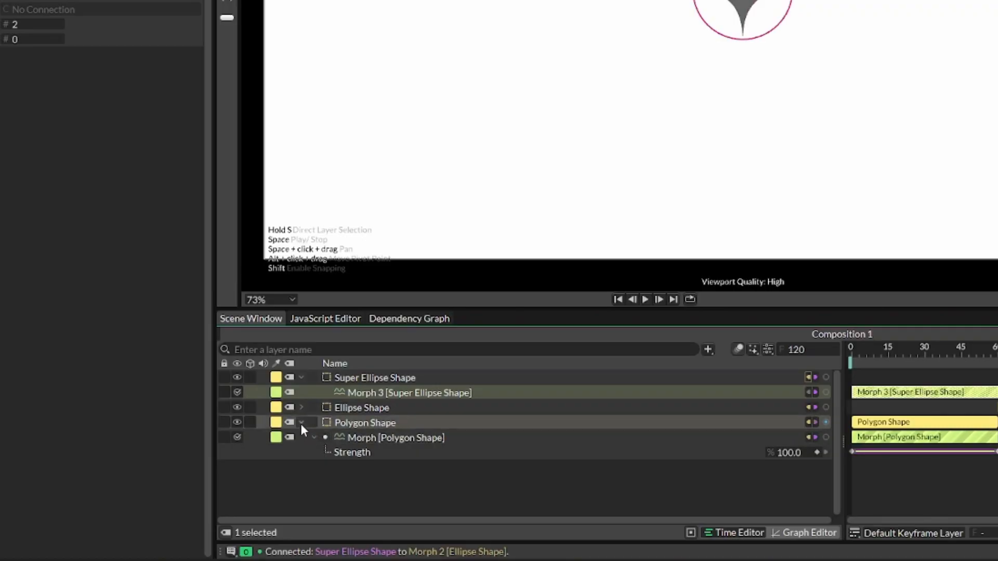
{"action": "left_click", "coordinate": [301, 423]}
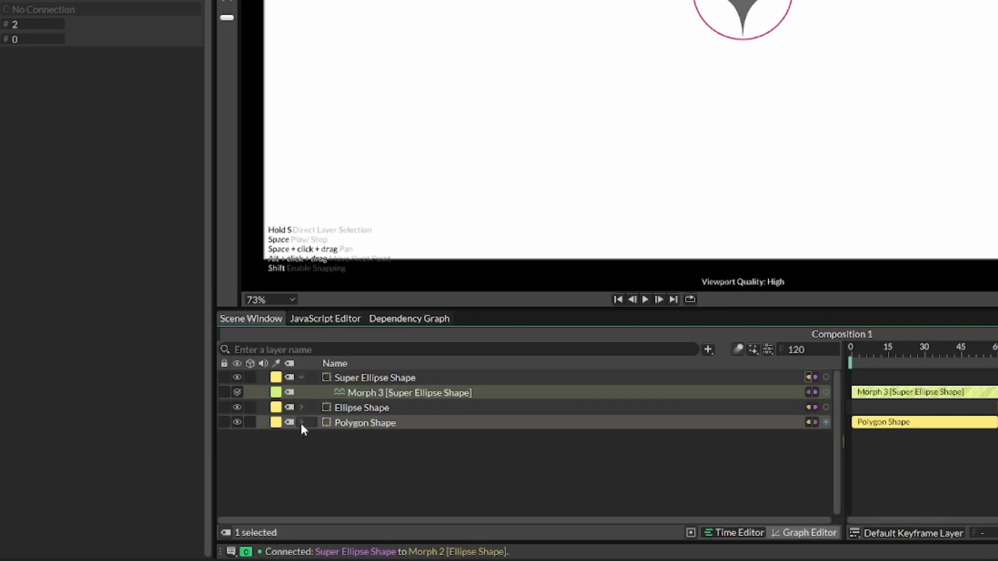
Step: Duplicate the Polygon Shape layer and move the copy to the top of the layer stack
{"action": "left_click", "coordinate": [378, 423]}
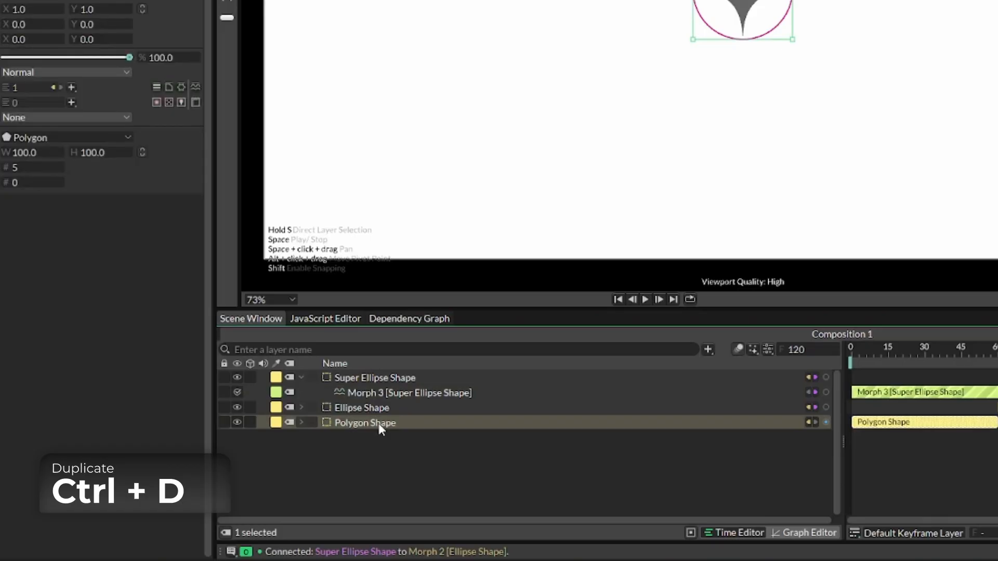
{"action": "key", "text": "ctrl+d"}
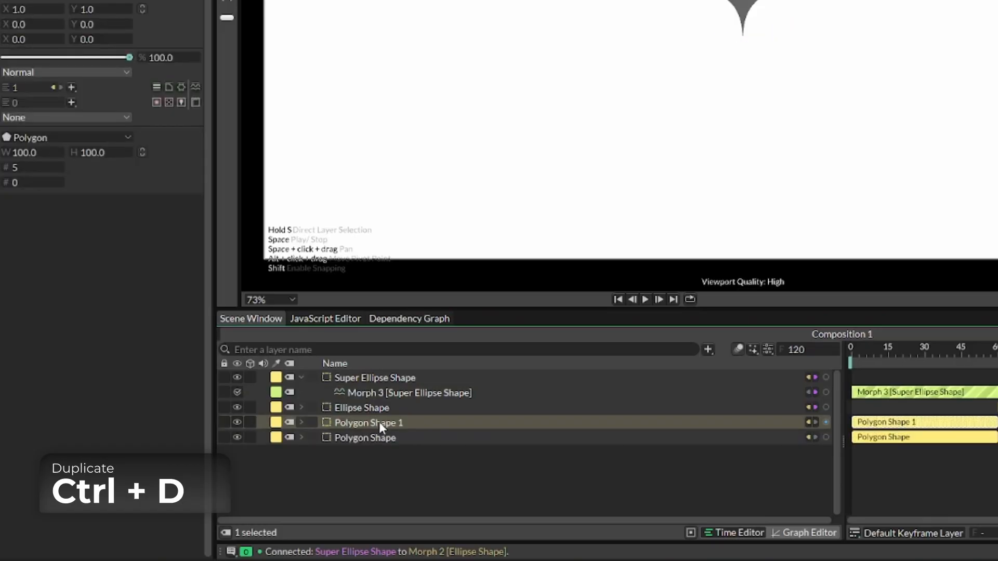
{"action": "left_click_drag", "start_coordinate": [378, 422], "coordinate": [377, 371]}
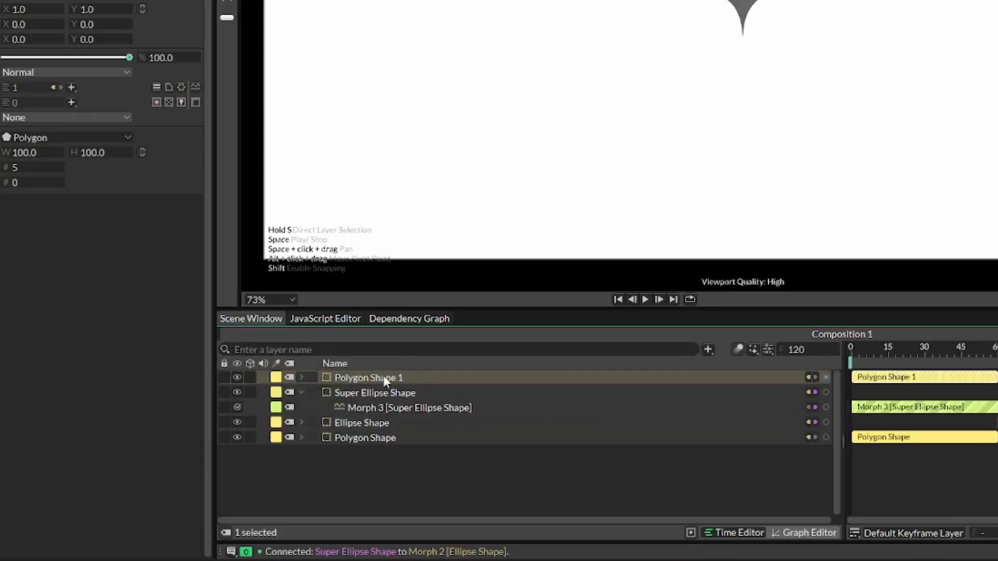
Step: Delete the Morph deformer nested under the duplicated polygon layer
{"action": "left_click", "coordinate": [301, 377]}
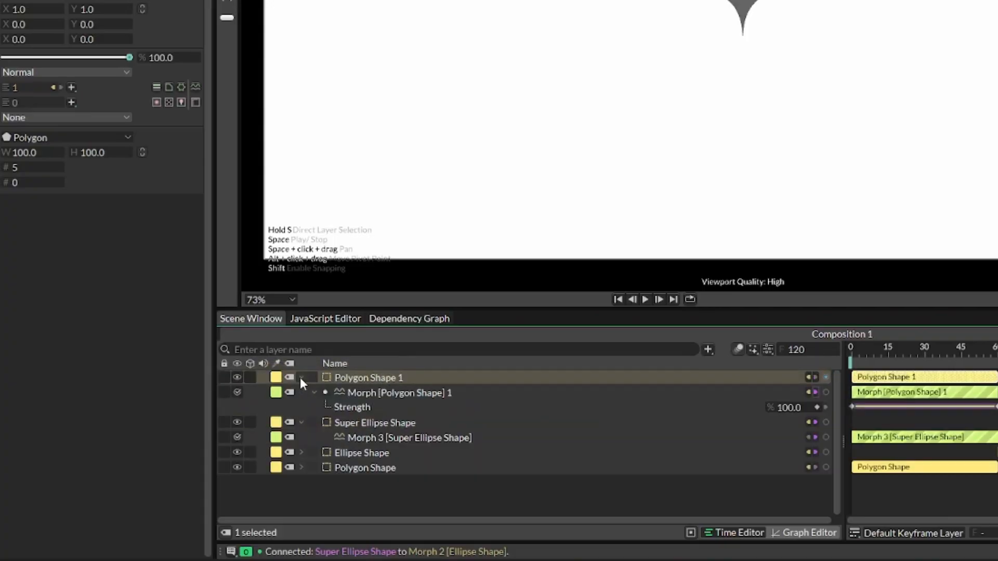
{"action": "left_click", "coordinate": [373, 396]}
{"action": "key", "text": "Delete"}
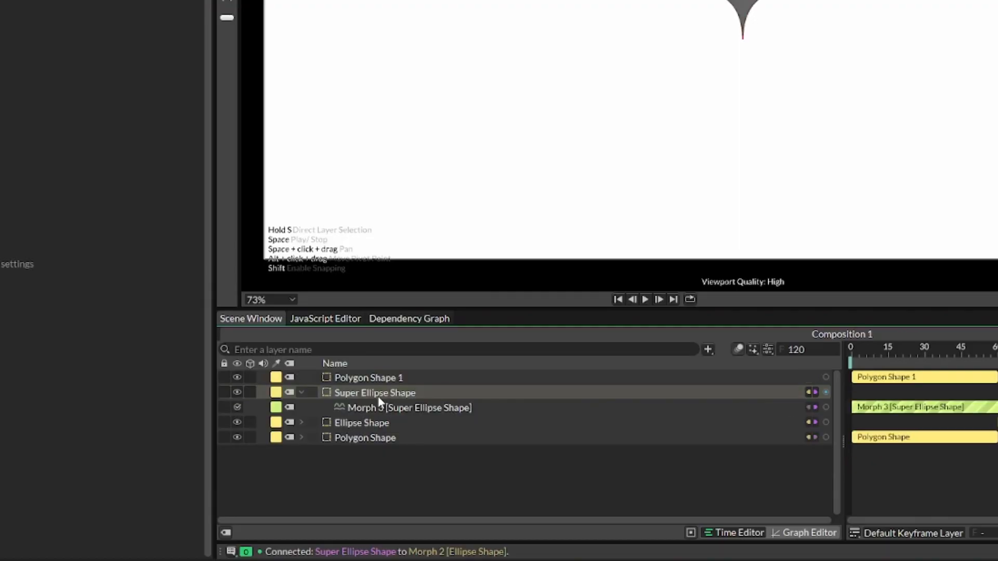
Step: Set the duplicated polygon as the Morph Target of the super ellipse's Morph deformer and hide the duplicate layer
{"action": "left_click", "coordinate": [390, 377]}
{"action": "left_click", "coordinate": [401, 392]}
{"action": "left_click", "coordinate": [405, 406]}
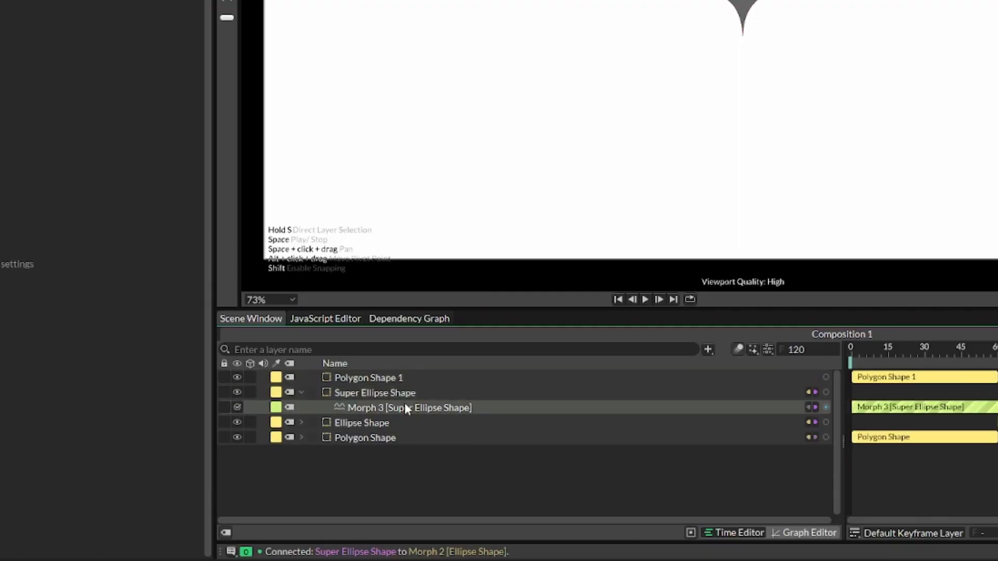
{"action": "left_click", "coordinate": [406, 410]}
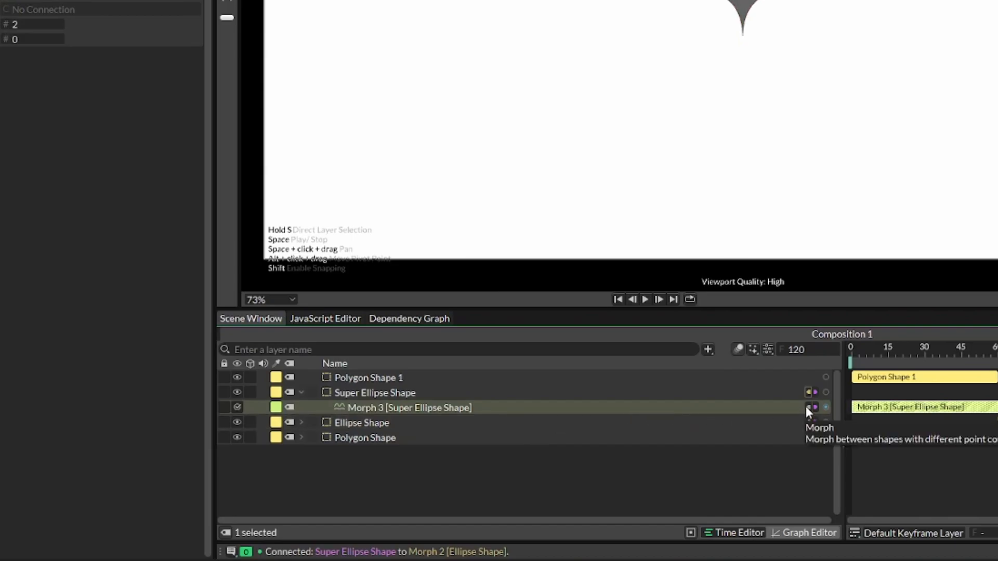
{"action": "left_click_drag", "start_coordinate": [825, 377], "coordinate": [32, 7]}
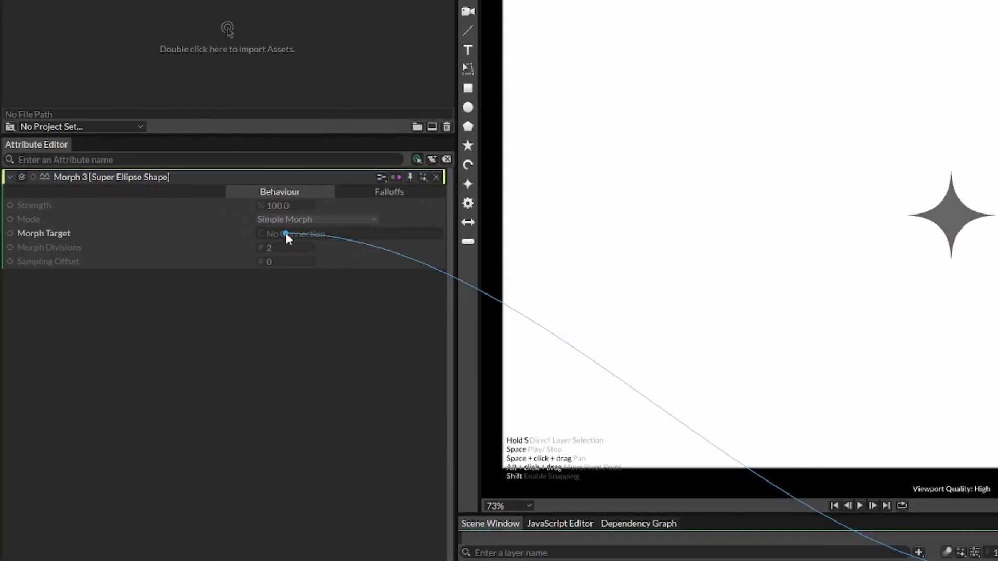
{"action": "left_click_drag", "start_coordinate": [286, 233], "coordinate": [286, 232]}
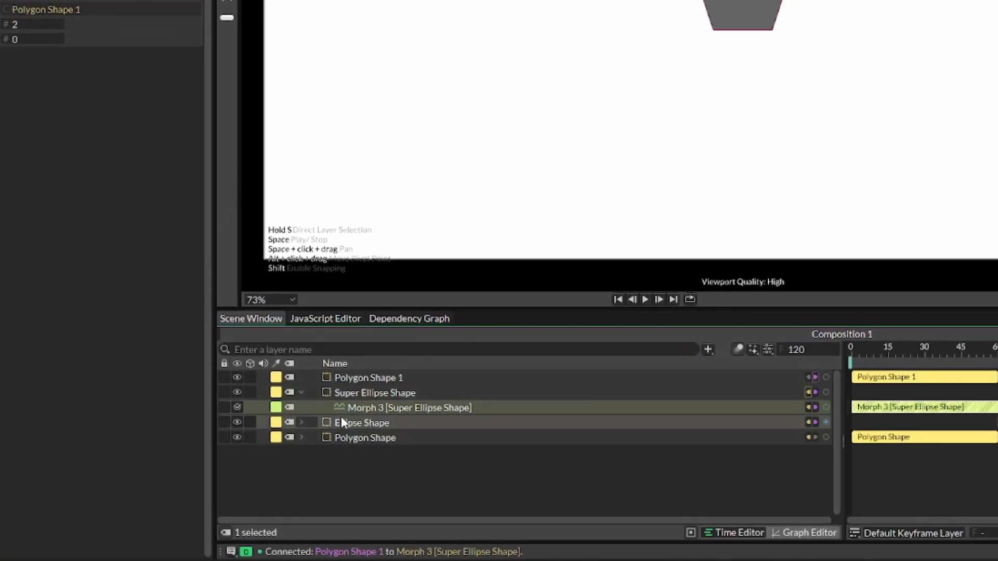
{"action": "left_click", "coordinate": [236, 377]}
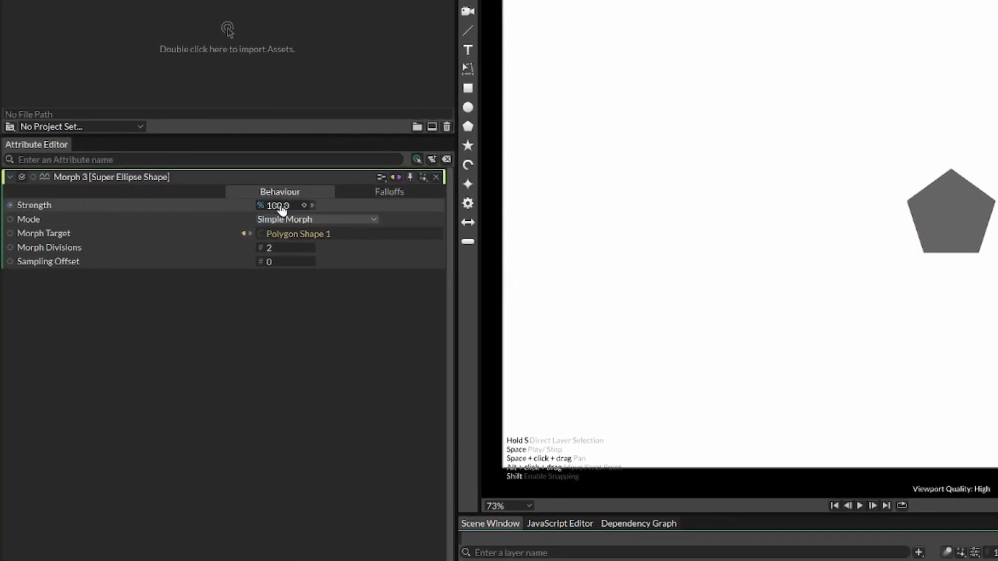
Step: Keyframe the super ellipse morph's Strength at 0% on frame 120 and 100% on frame 180
{"action": "left_click_drag", "start_coordinate": [139, 80], "coordinate": [36, 81]}
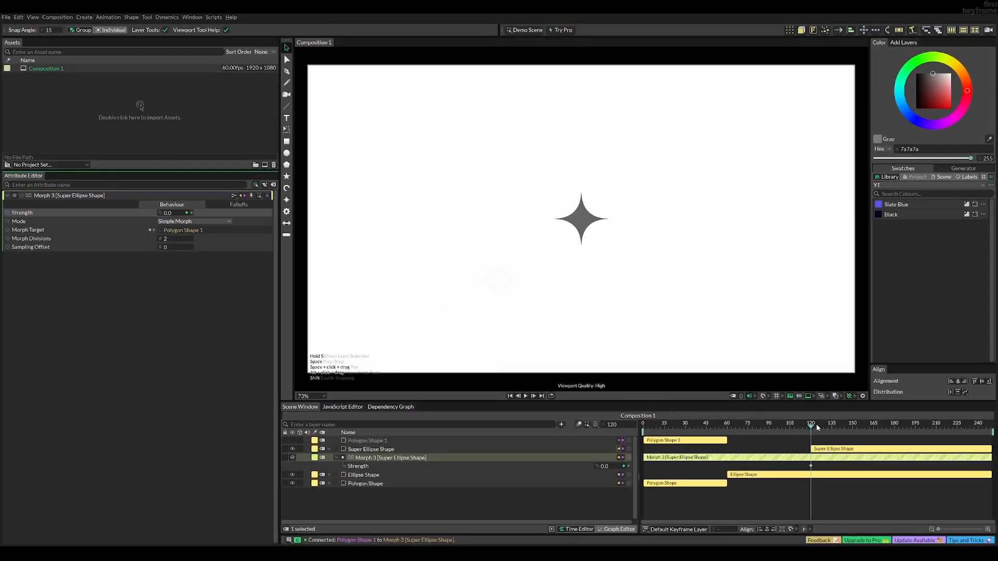
{"action": "left_click_drag", "start_coordinate": [817, 427], "coordinate": [897, 429]}
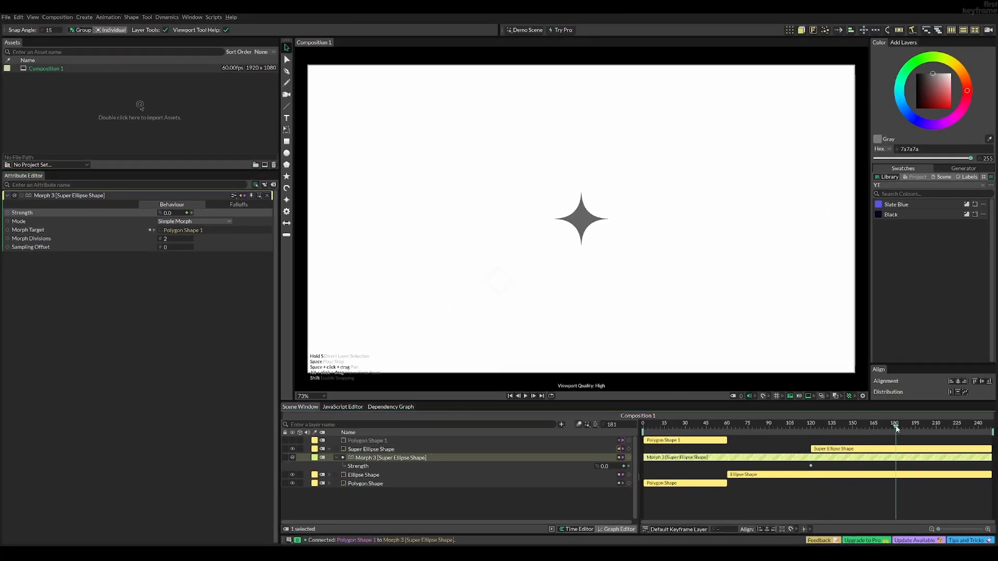
{"action": "double_click", "coordinate": [171, 213]}
{"action": "type", "text": "100"}
{"action": "key", "text": "Return"}
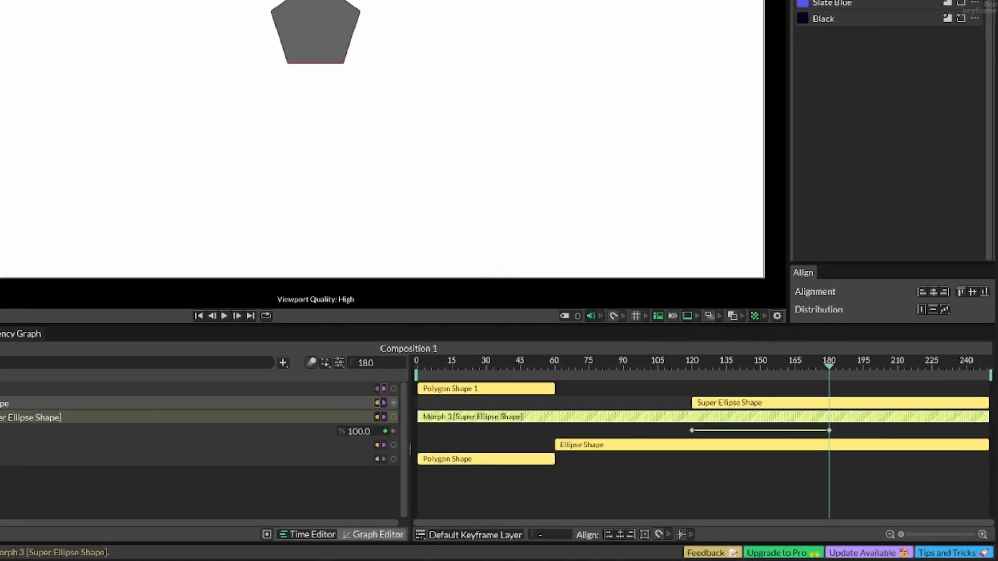
Step: Collapse the Super Ellipse Shape layer and shorten the composition's playback range to end at frame 180
{"action": "left_click", "coordinate": [1, 407]}
{"action": "left_click", "coordinate": [316, 434]}
{"action": "left_click", "coordinate": [459, 397]}
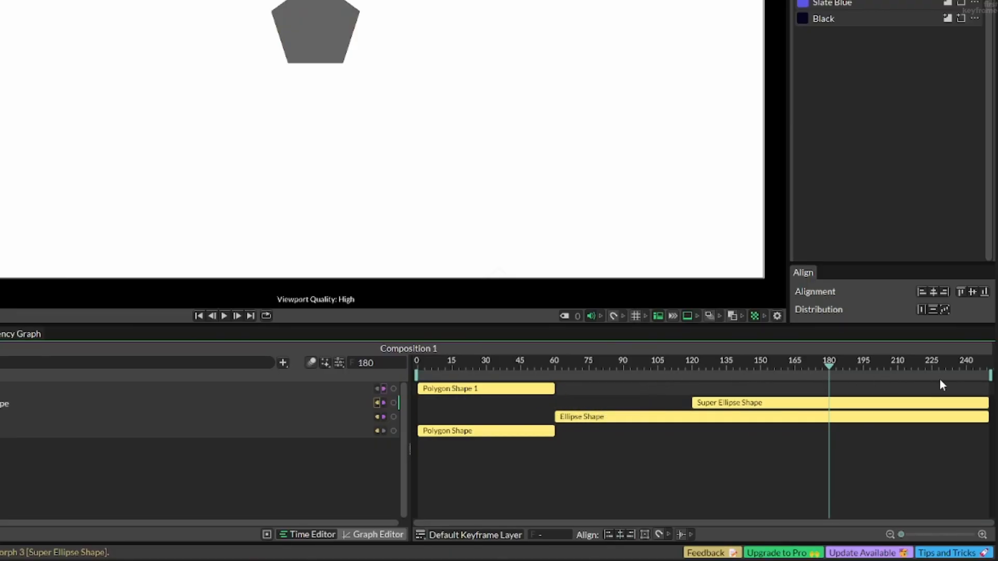
{"action": "left_click_drag", "start_coordinate": [990, 374], "coordinate": [830, 379]}
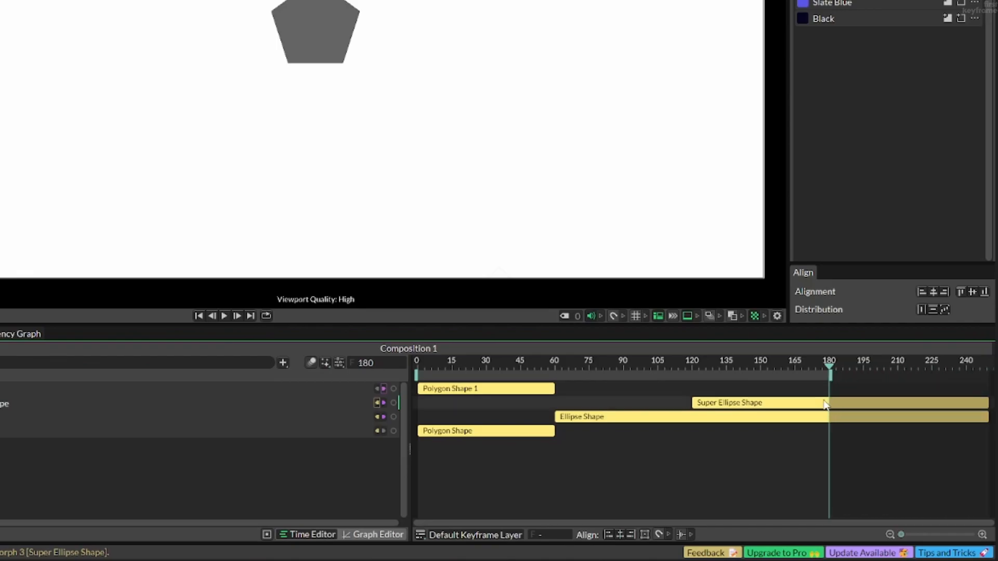
Step: Apply the Slow In, Slow Out Magic Easing to the super ellipse morph's two Strength keyframes in the Graph Editor
{"action": "left_click", "coordinate": [392, 534]}
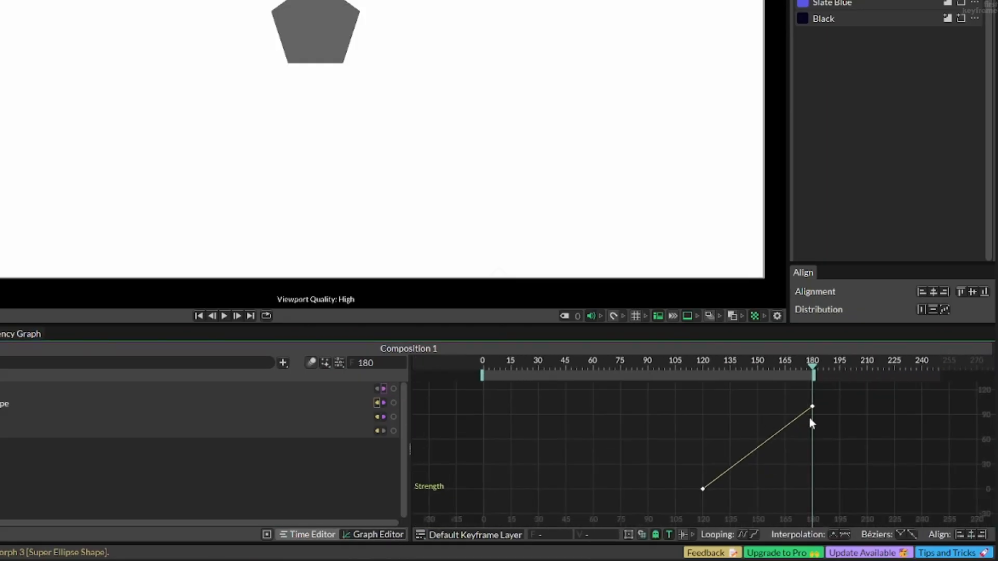
{"action": "left_click_drag", "start_coordinate": [822, 409], "coordinate": [698, 493]}
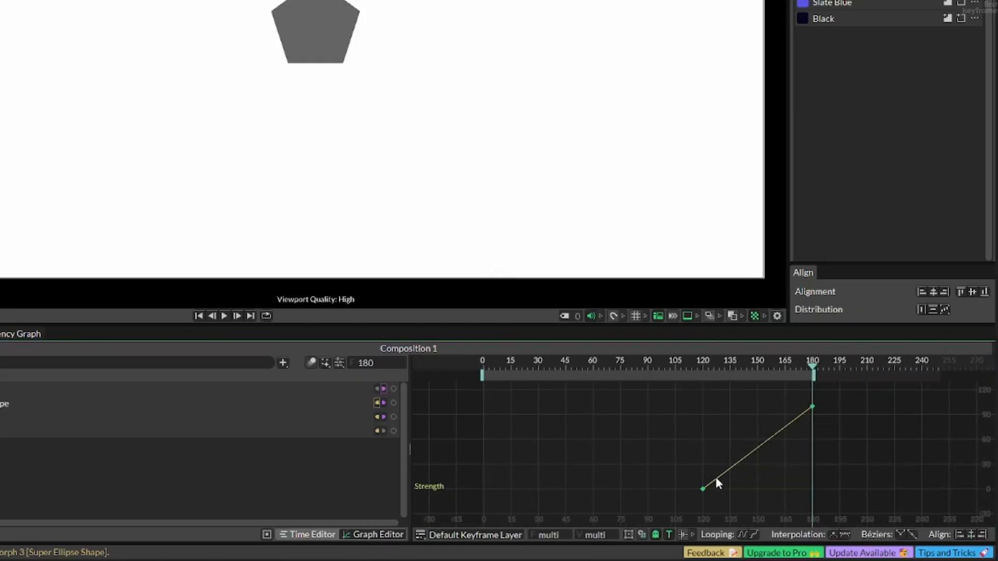
{"action": "right_click", "coordinate": [744, 459]}
{"action": "mouse_move", "coordinate": [820, 281]}
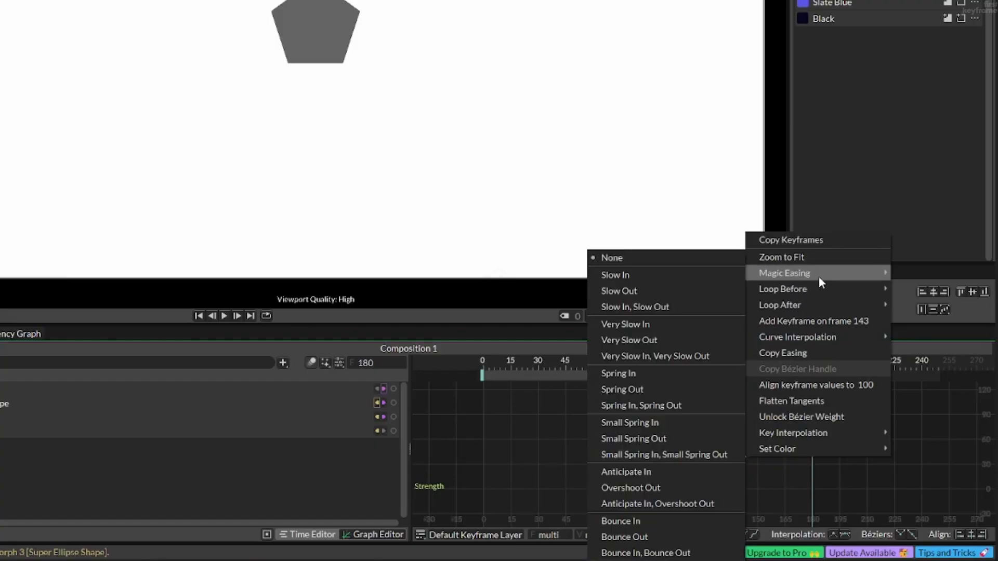
{"action": "left_click", "coordinate": [678, 307]}
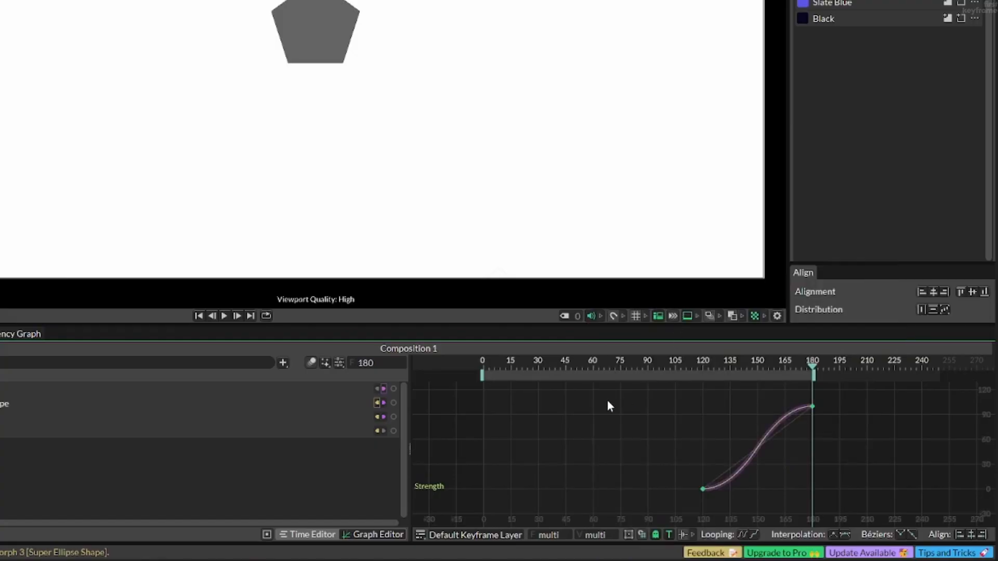
Step: Play the morph animation from frame 0, stop it, and scrub back to frame 148 to inspect the super ellipse transition
{"action": "left_click", "coordinate": [482, 365]}
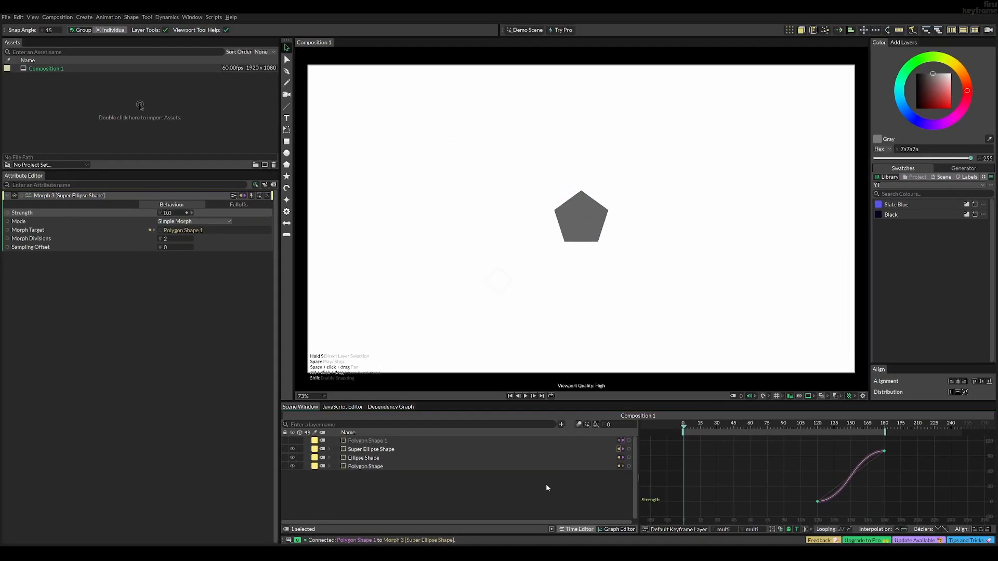
{"action": "key", "text": "space"}
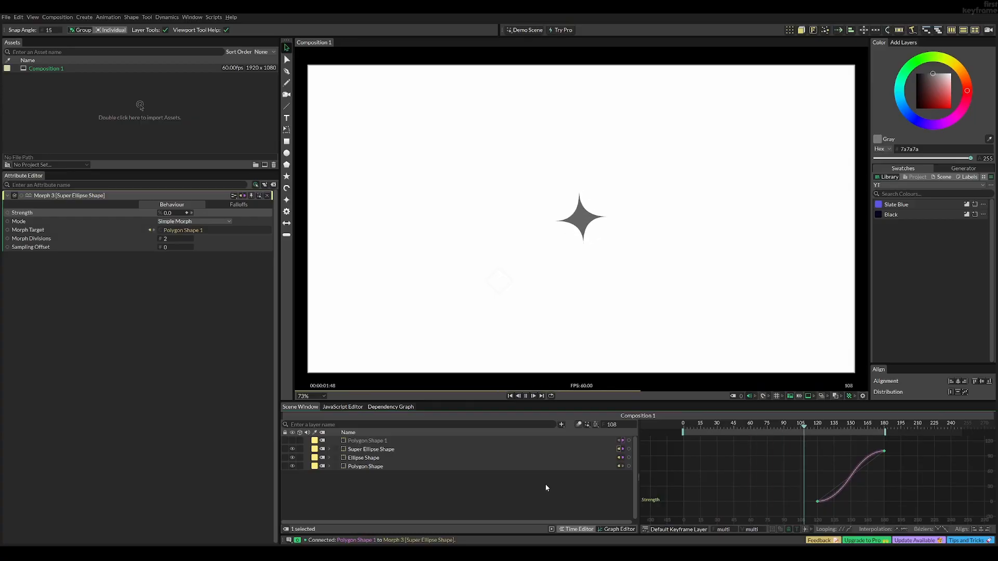
{"action": "key", "text": "space"}
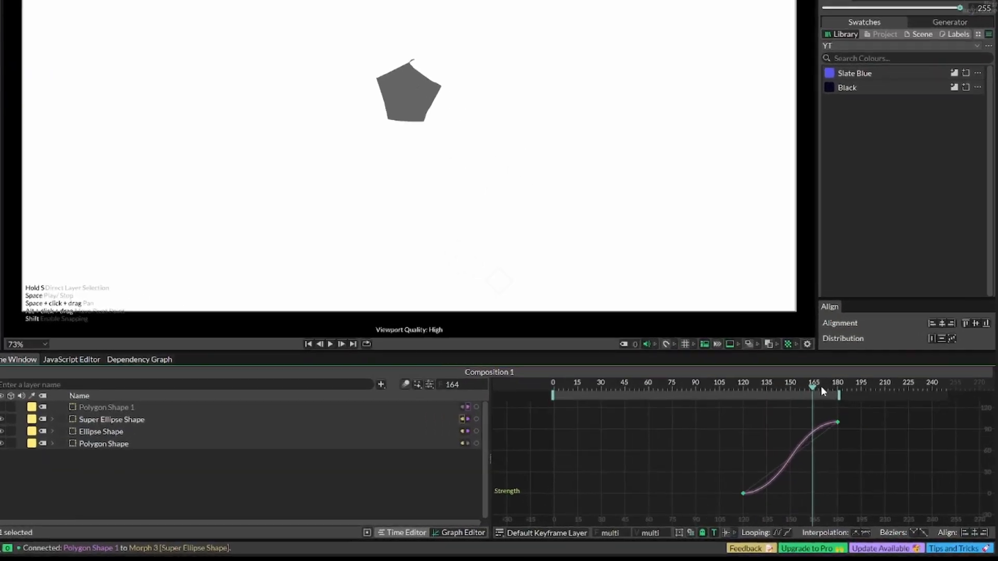
{"action": "left_click_drag", "start_coordinate": [866, 429], "coordinate": [849, 427]}
{"action": "left_click_drag", "start_coordinate": [755, 368], "coordinate": [753, 368]}
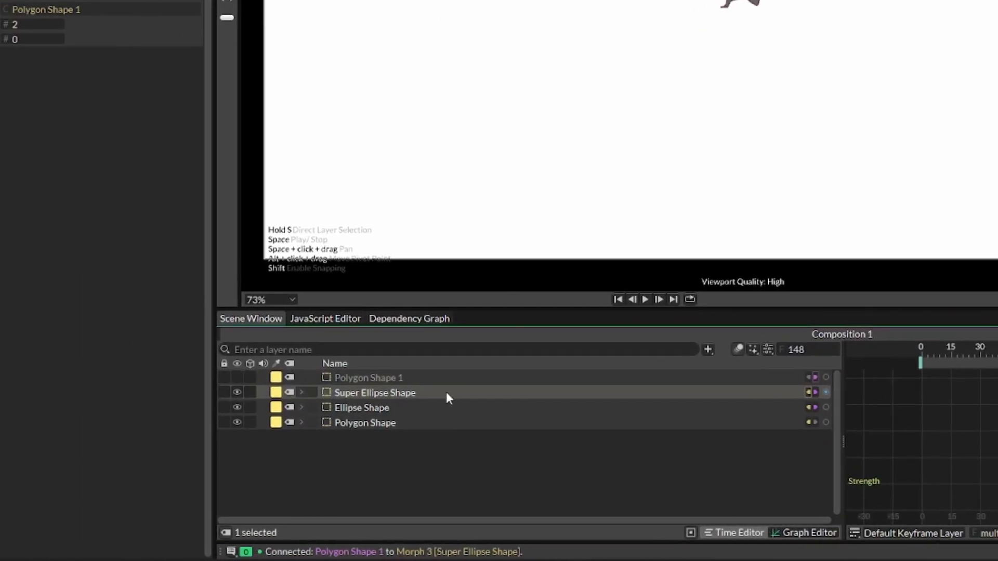
Step: Set the Sampling Offset of the Morph deformer under the Super Ellipse Shape to 165
{"action": "left_click", "coordinate": [42, 400]}
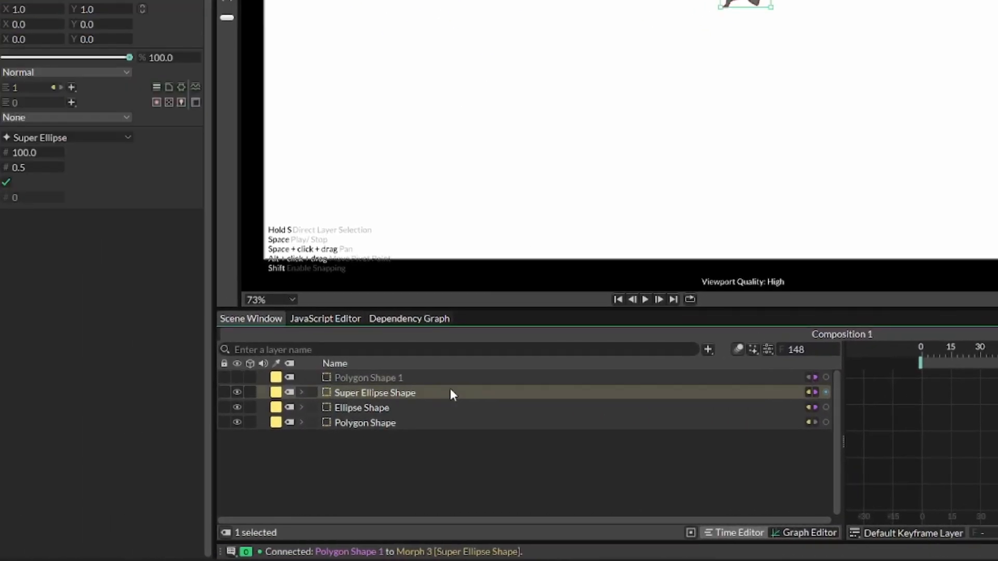
{"action": "left_click", "coordinate": [301, 392]}
{"action": "left_click", "coordinate": [358, 408]}
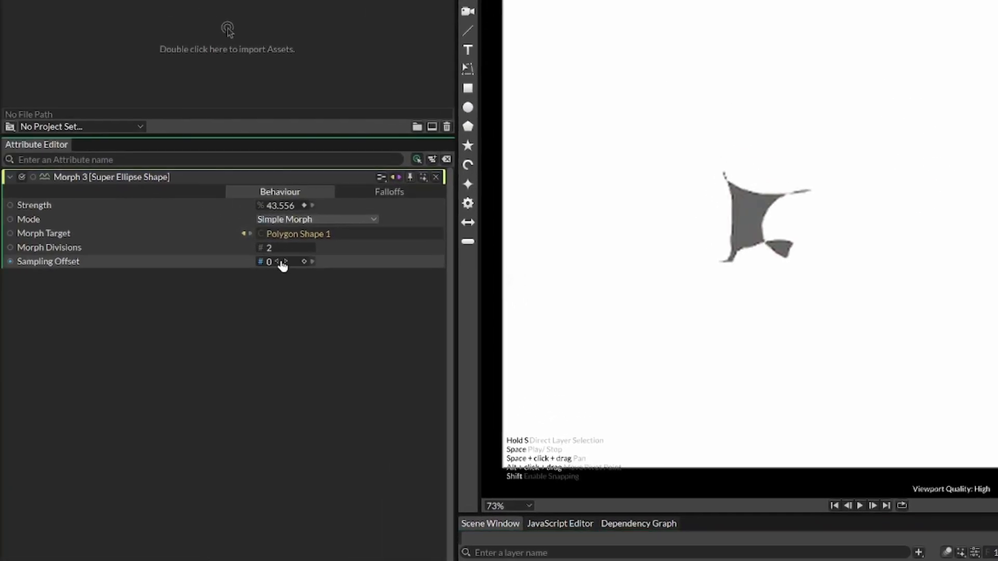
{"action": "left_click_drag", "start_coordinate": [282, 265], "coordinate": [388, 278]}
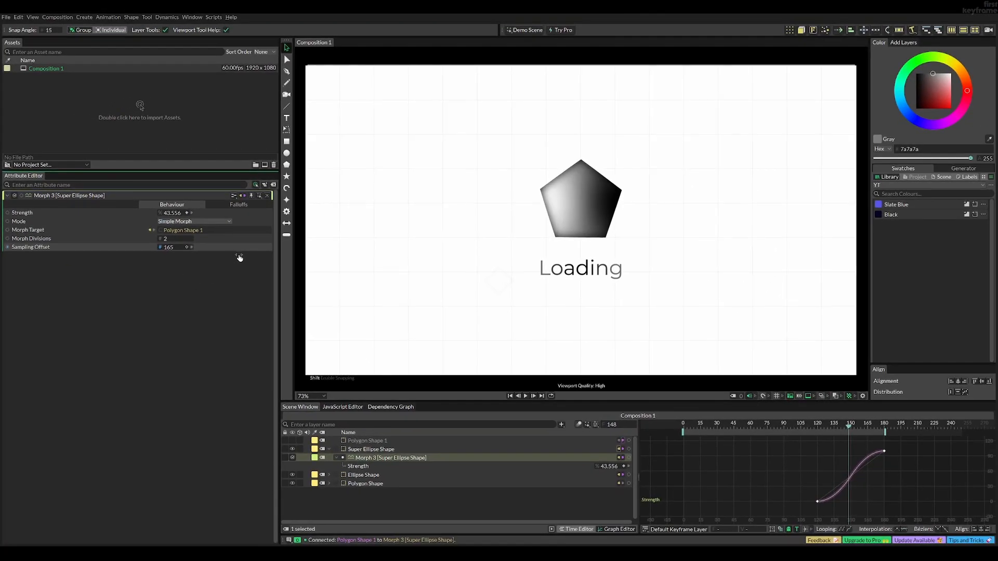